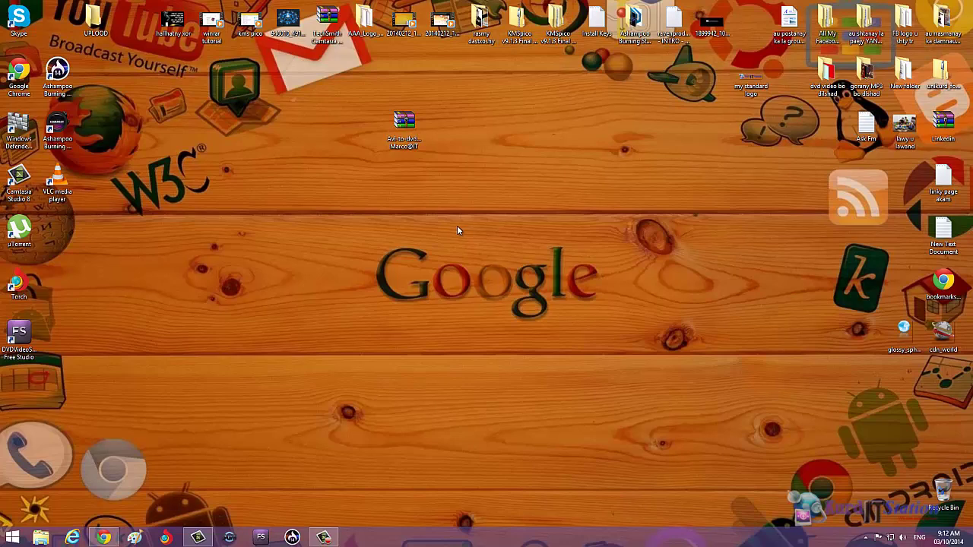
pyautogui.rightClick(456, 226)
pyautogui.click(479, 265)
pyautogui.rightClick(449, 222)
pyautogui.click(475, 262)
pyautogui.rightClick(437, 195)
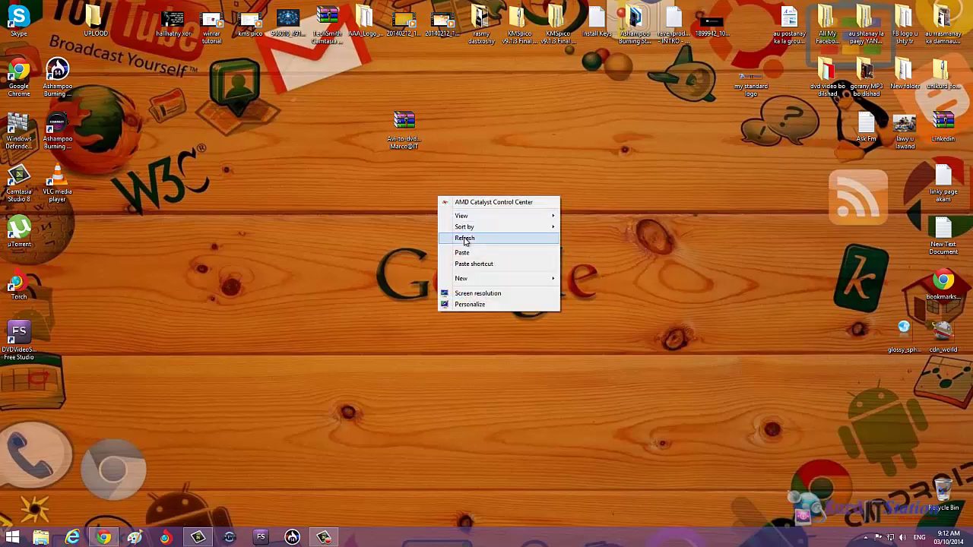
pyautogui.click(465, 239)
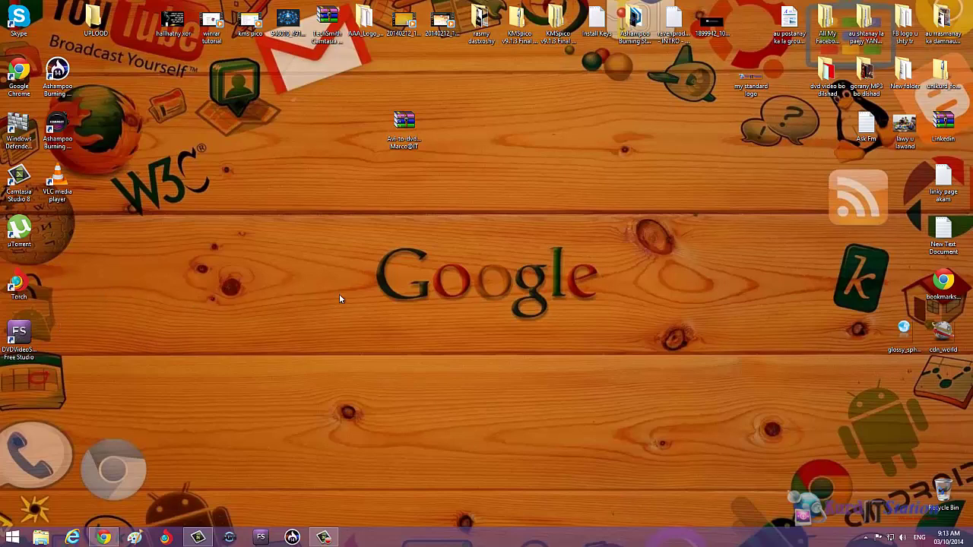
pyautogui.rightClick(465, 238)
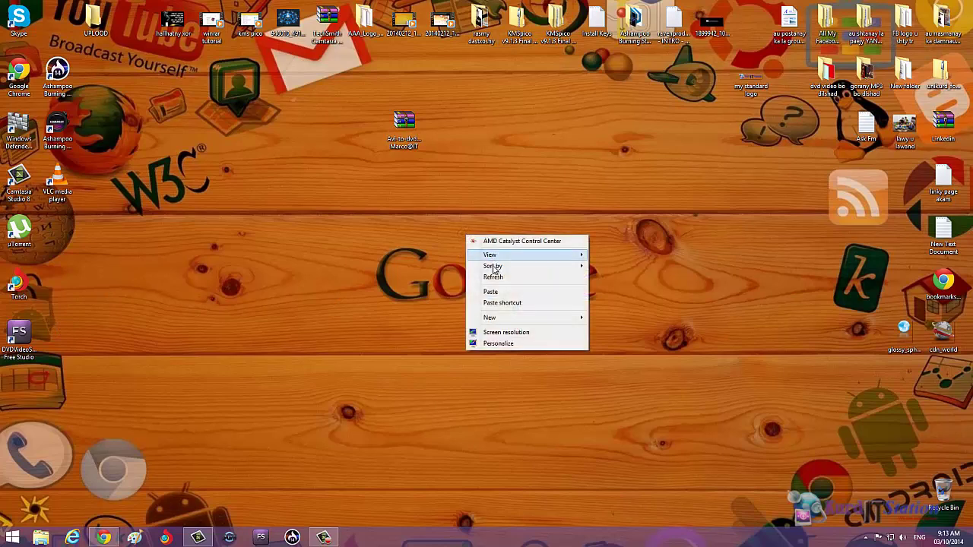
pyautogui.click(515, 278)
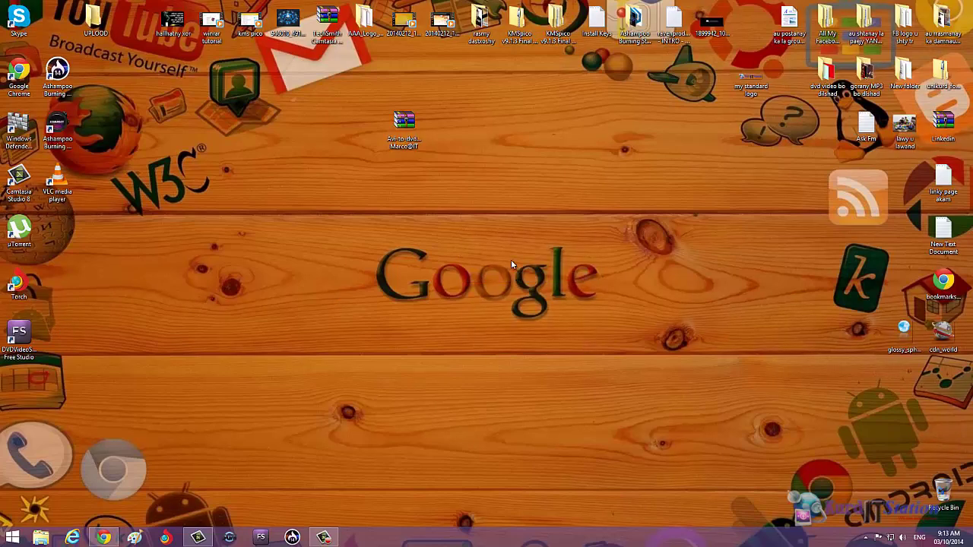
pyautogui.rightClick(456, 226)
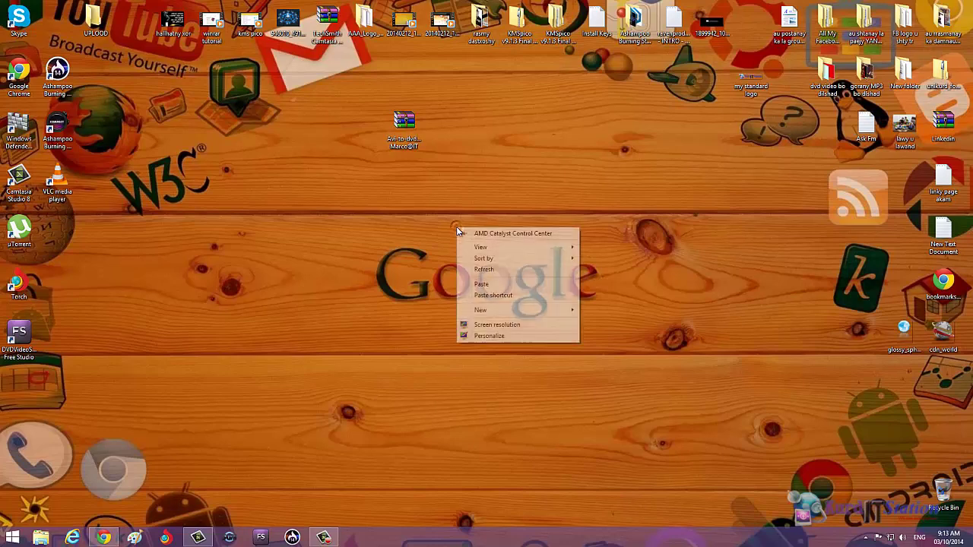
pyautogui.click(478, 265)
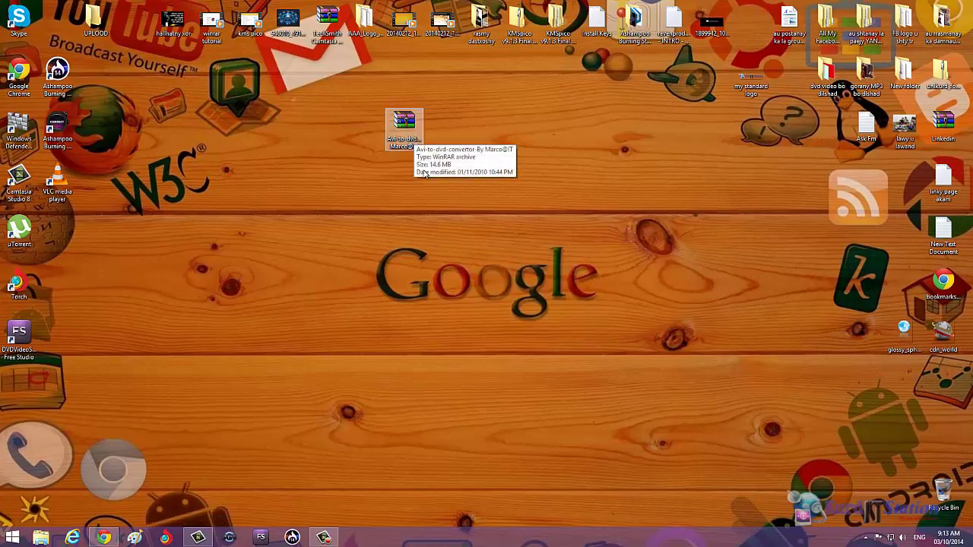
pyautogui.rightClick(478, 242)
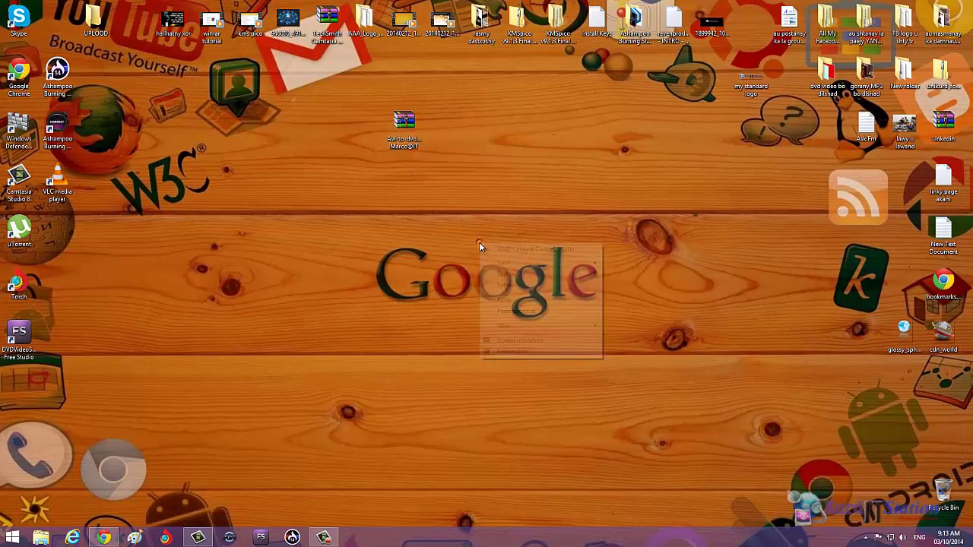
pyautogui.click(507, 287)
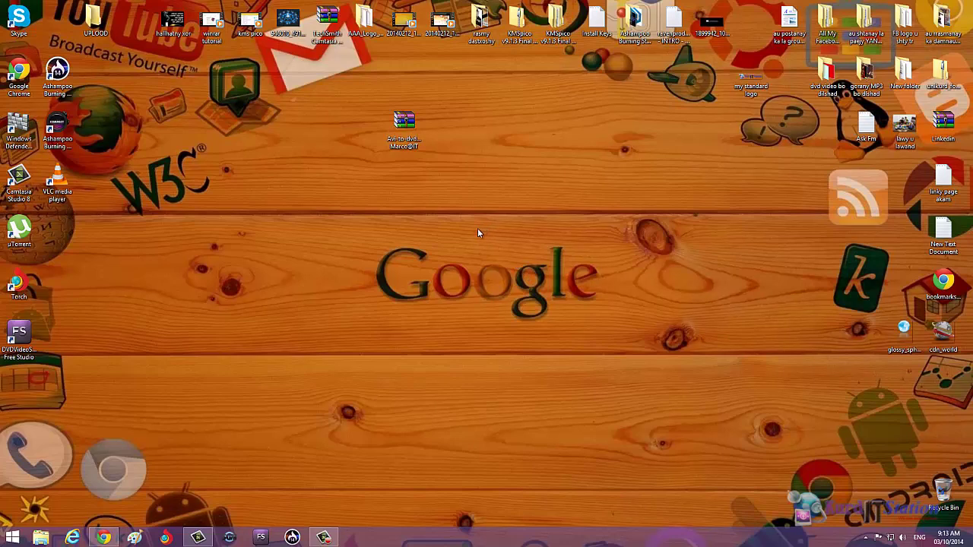
pyautogui.rightClick(469, 220)
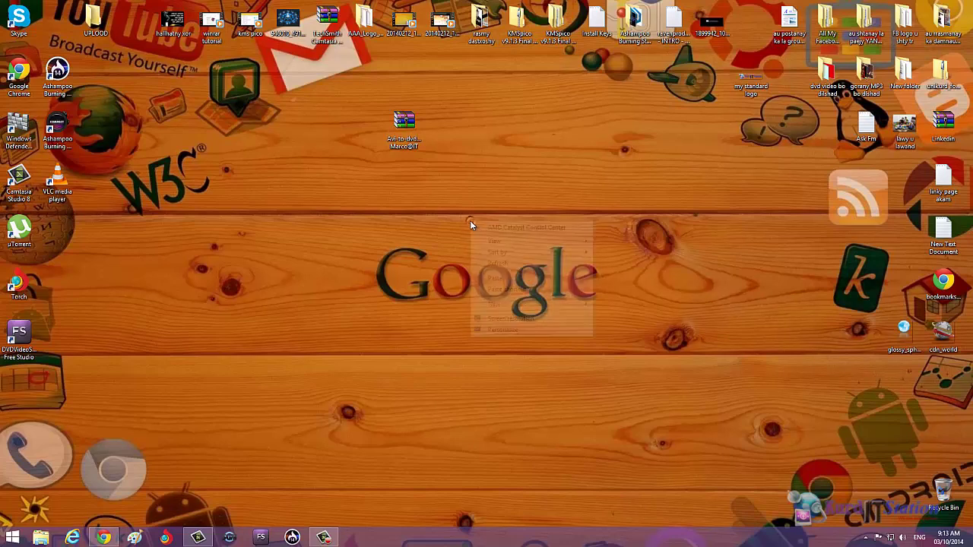
pyautogui.click(493, 262)
pyautogui.click(407, 133)
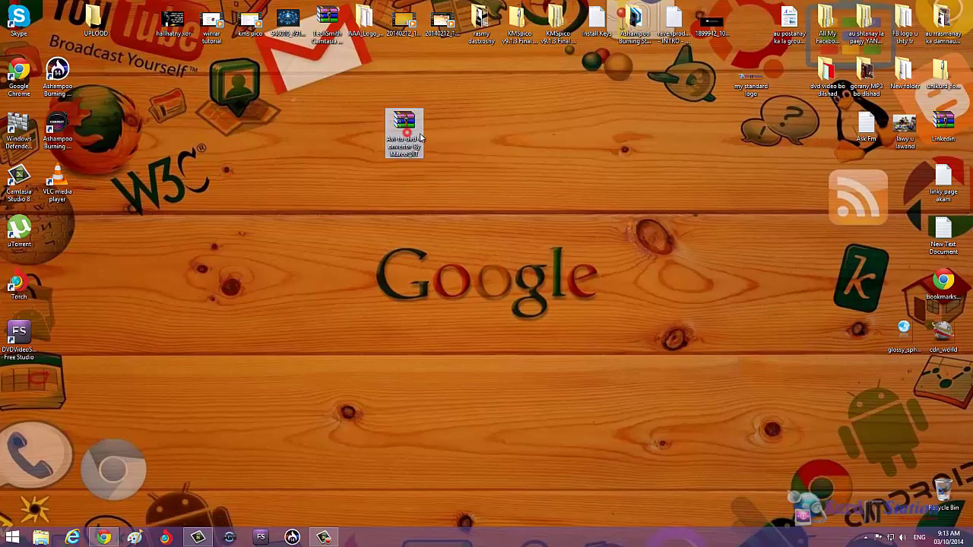
pyautogui.moveTo(411, 128); pyautogui.dragTo(407, 156)
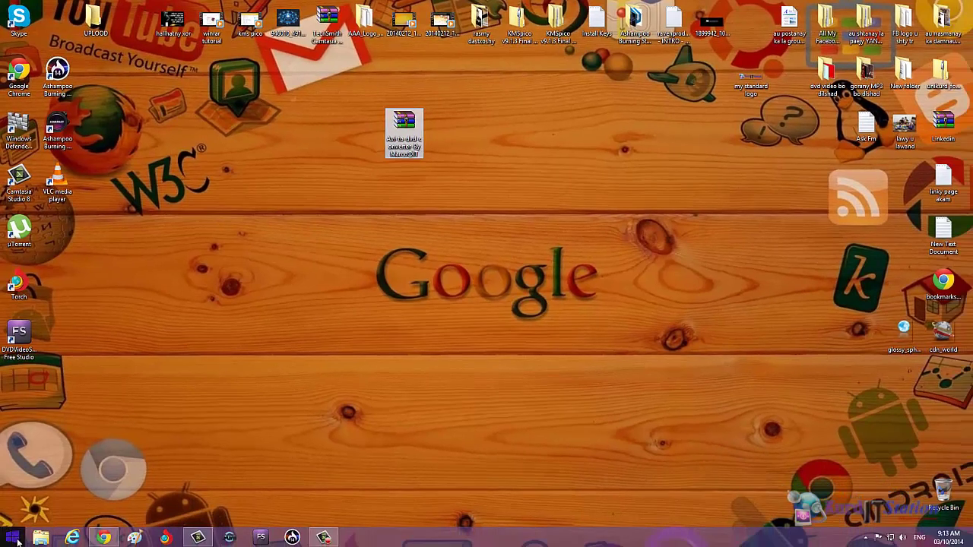
# View the system properties of This PC to check the Windows edition, and close the opened windows
pyautogui.rightClick(17, 540)
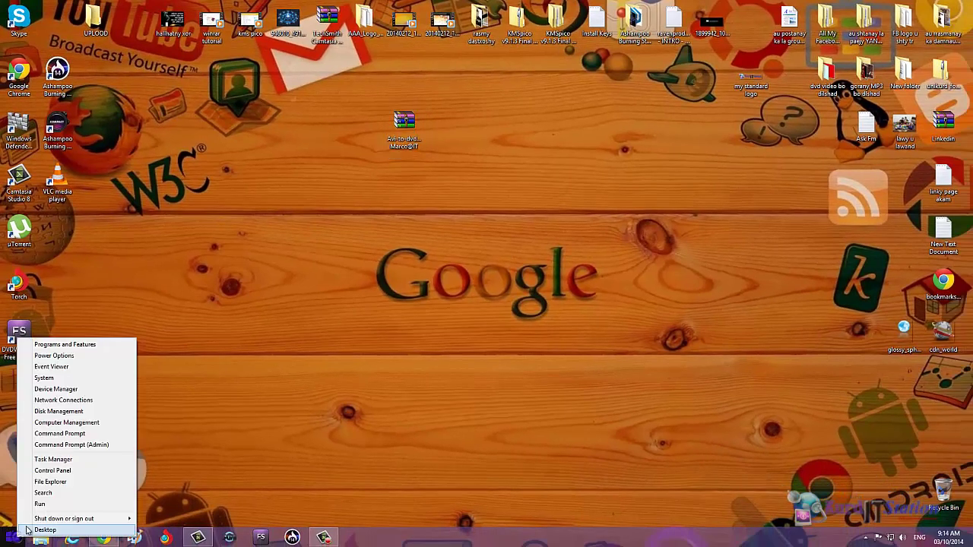
pyautogui.click(194, 430)
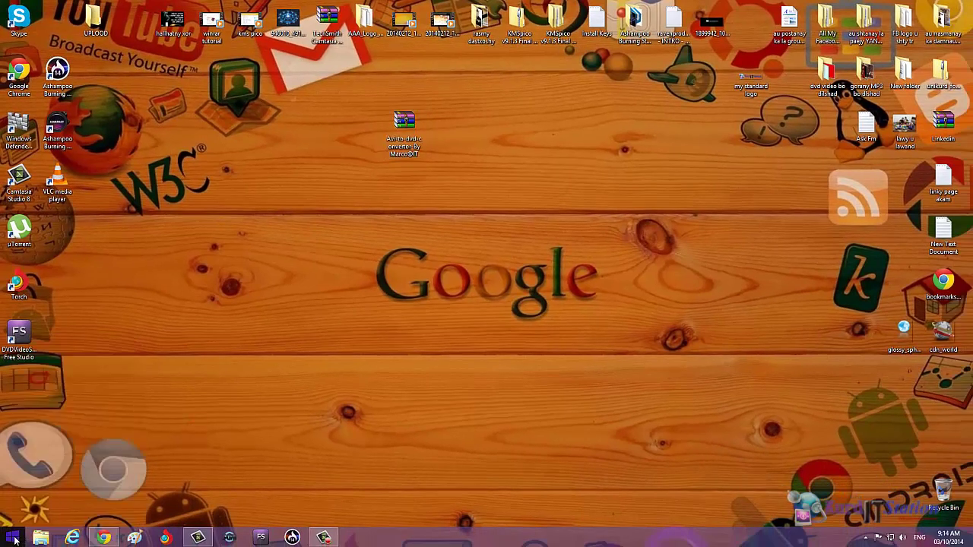
pyautogui.click(41, 537)
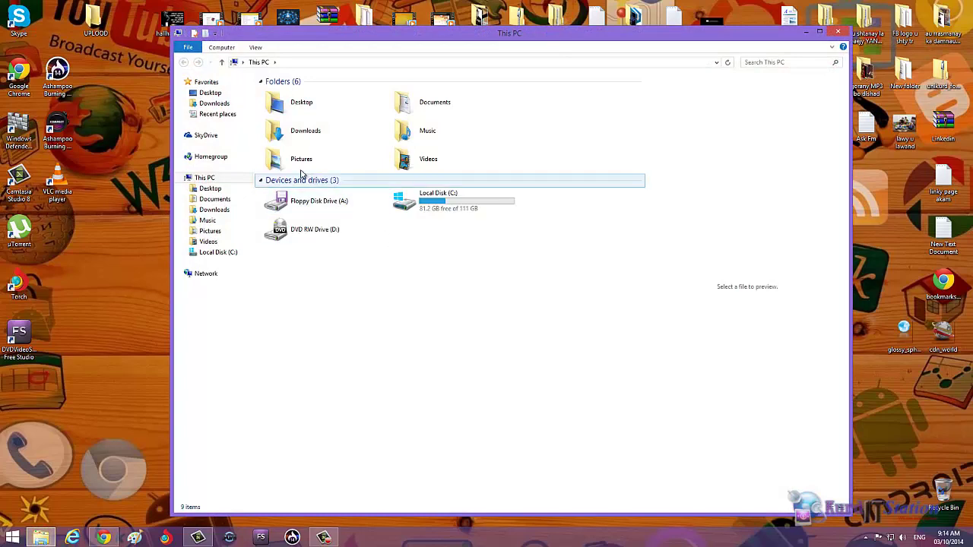
pyautogui.rightClick(208, 178)
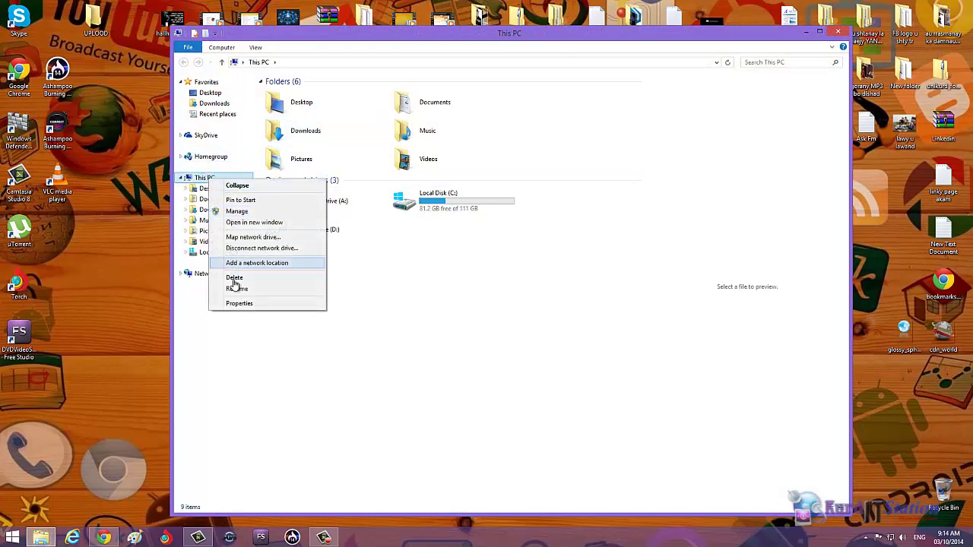
pyautogui.click(239, 303)
pyautogui.click(439, 58)
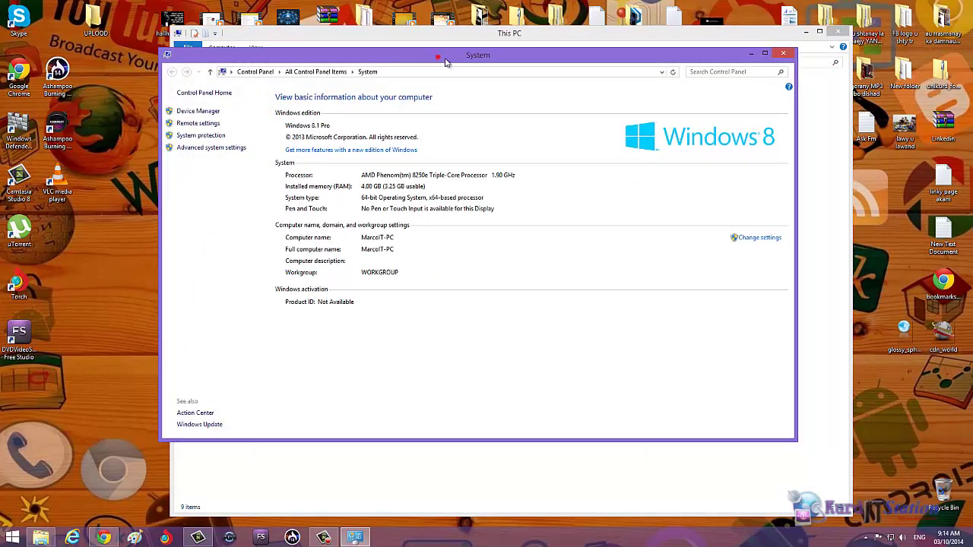
pyautogui.moveTo(446, 62); pyautogui.dragTo(505, 87)
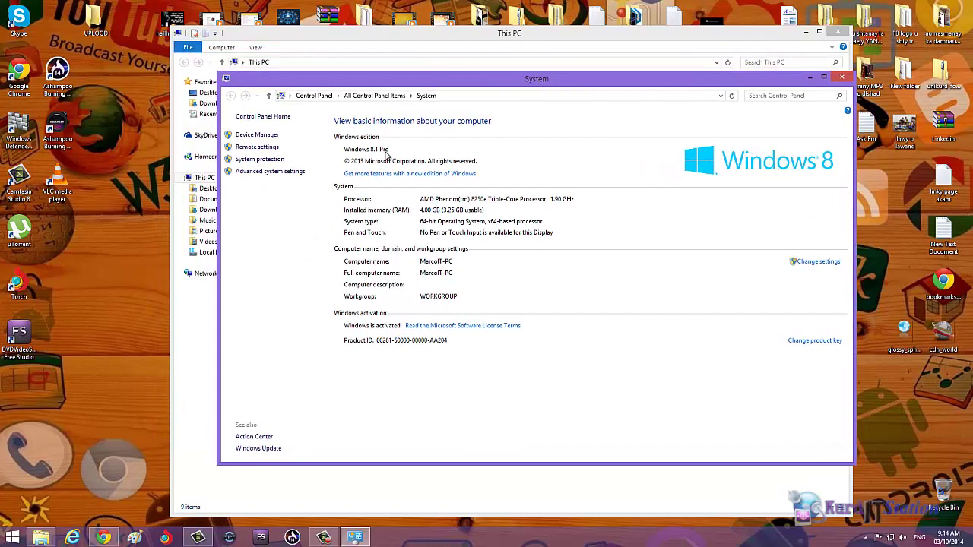
pyautogui.click(841, 77)
pyautogui.click(839, 34)
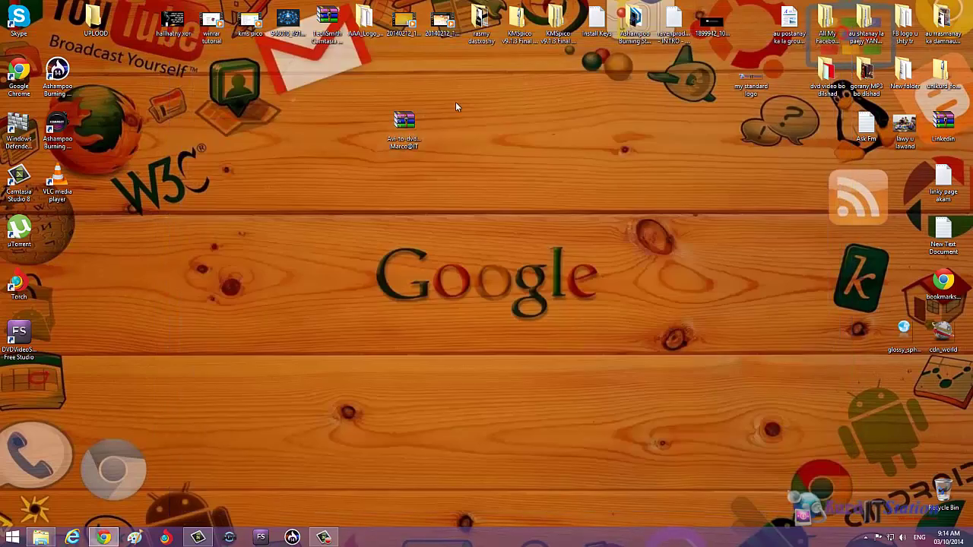
pyautogui.rightClick(433, 222)
pyautogui.click(459, 264)
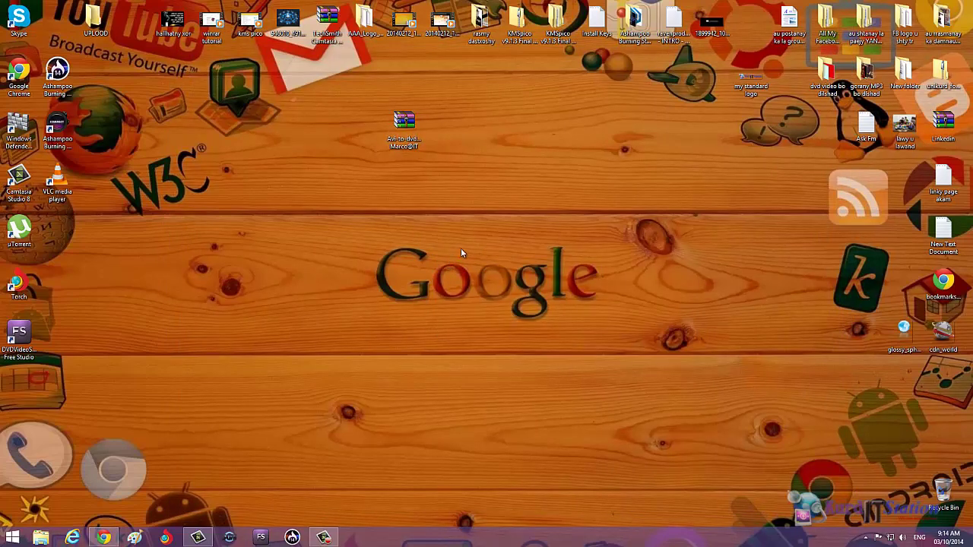
pyautogui.rightClick(470, 230)
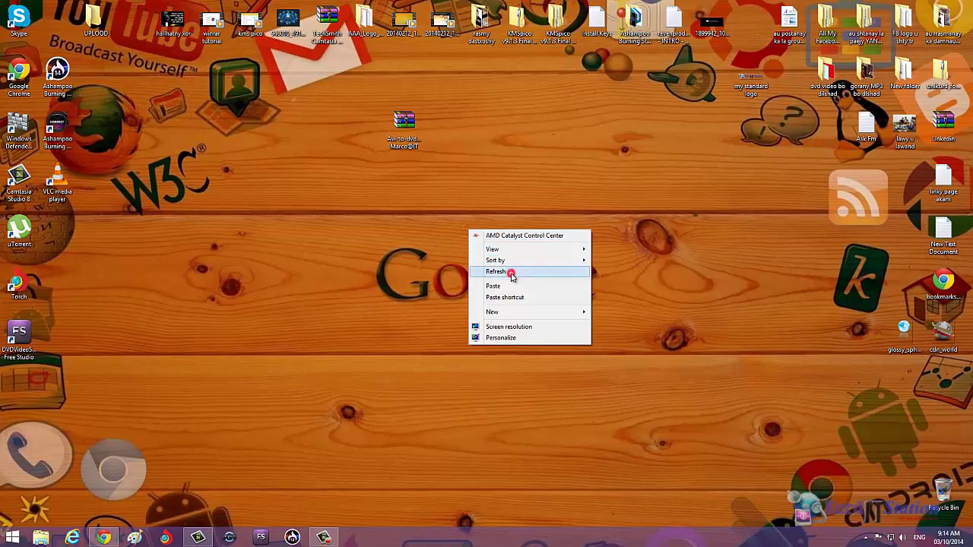
pyautogui.click(507, 269)
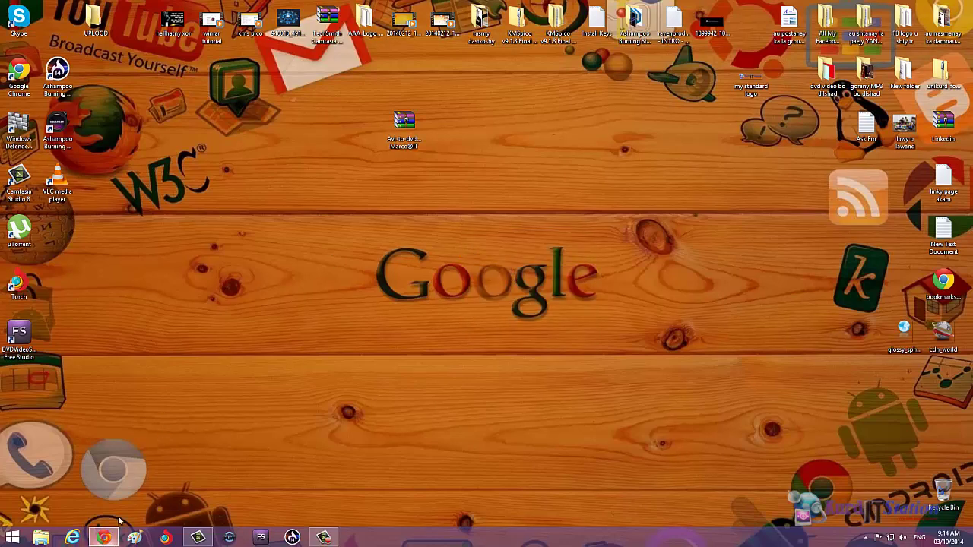
# In Chrome, copy the MEGA share link of the Avi-to-dvd-convertor RAR archive with its file key included
pyautogui.click(103, 537)
pyautogui.click(143, 6)
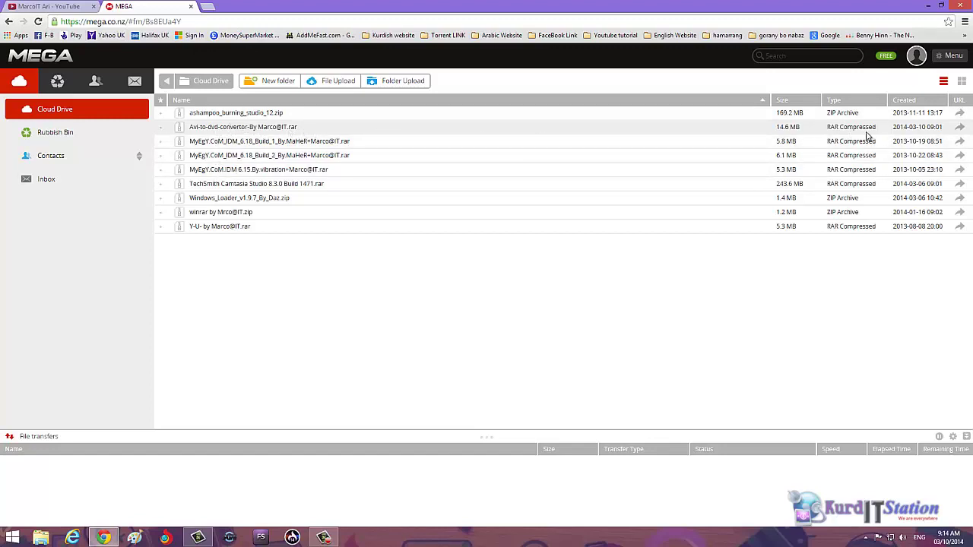
pyautogui.click(961, 130)
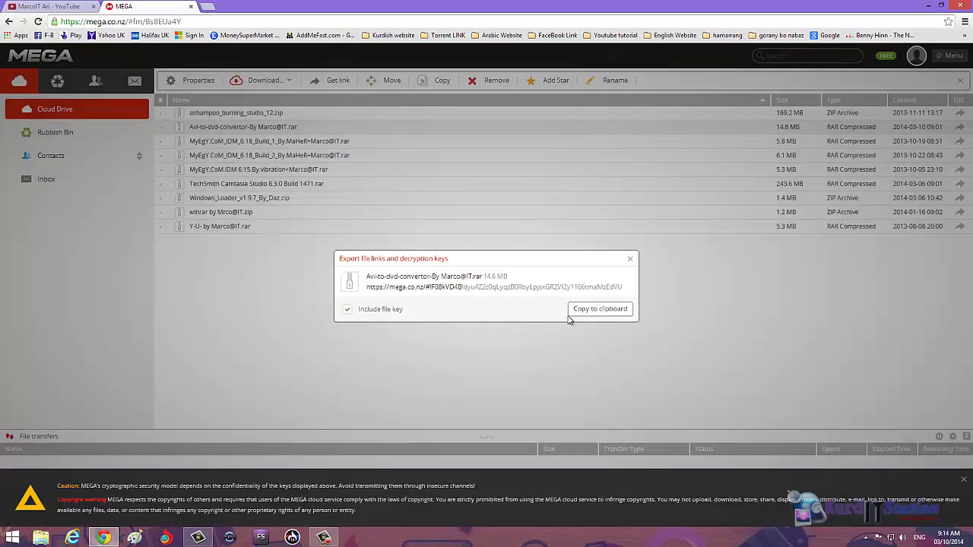
pyautogui.click(592, 311)
pyautogui.click(629, 259)
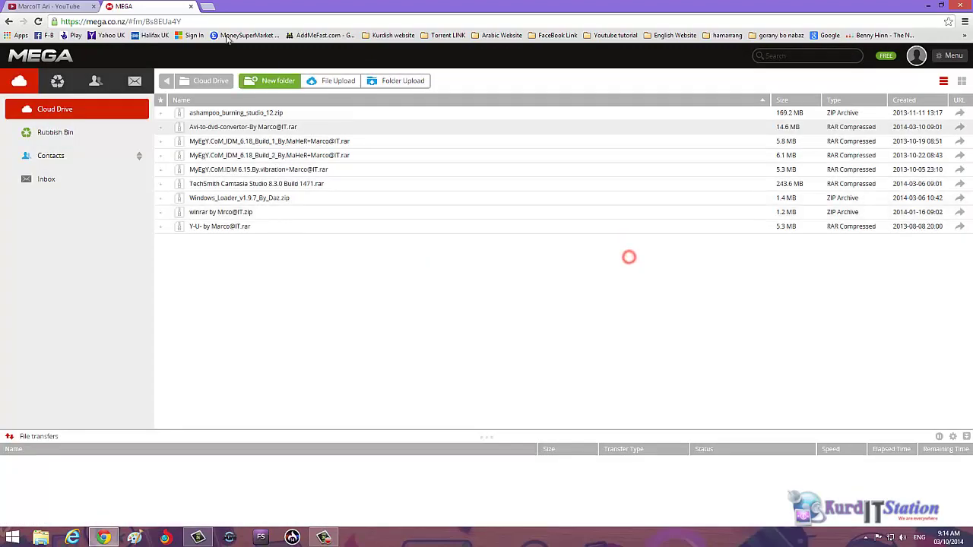
# Open the copied MEGA link in a new tab to view the archive's download page, close it and minimize the browser
pyautogui.click(209, 7)
pyautogui.rightClick(217, 22)
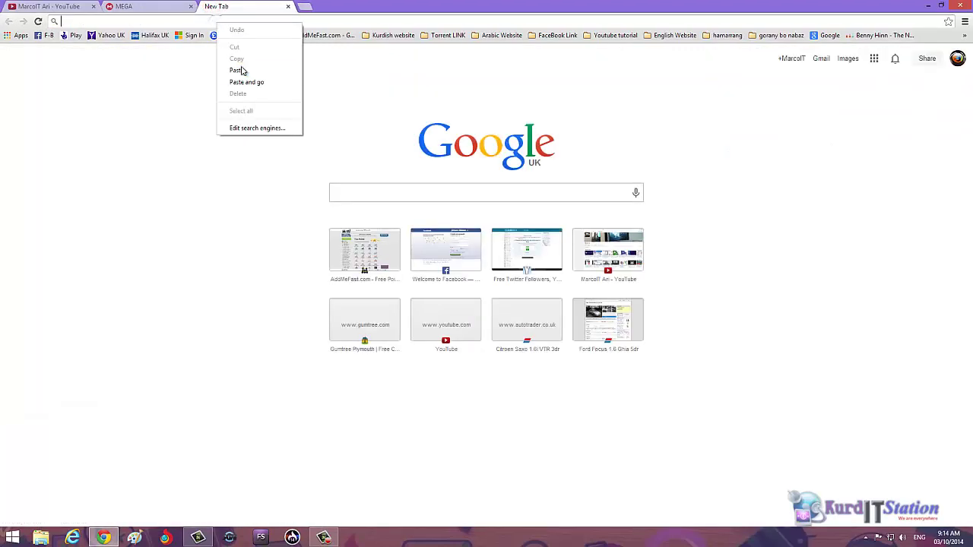
pyautogui.click(237, 70)
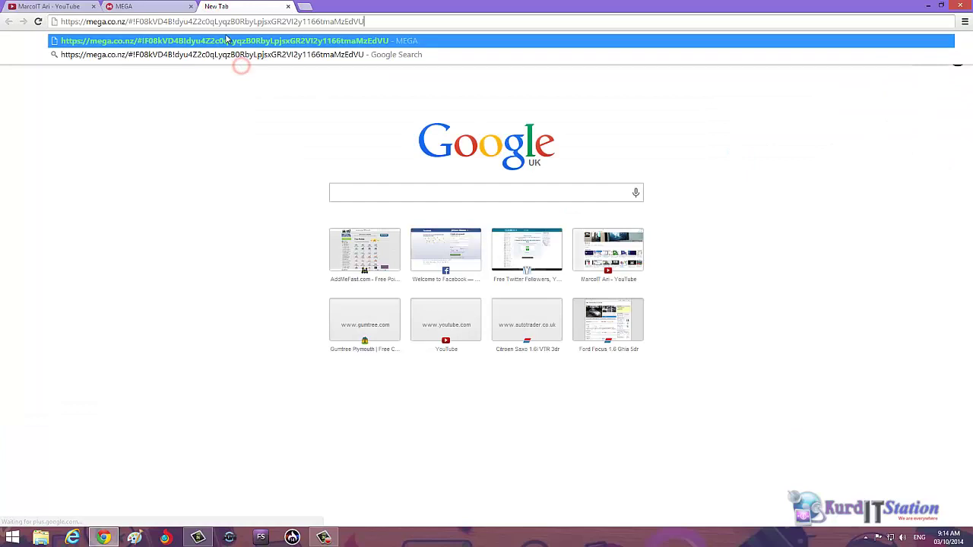
pyautogui.click(266, 41)
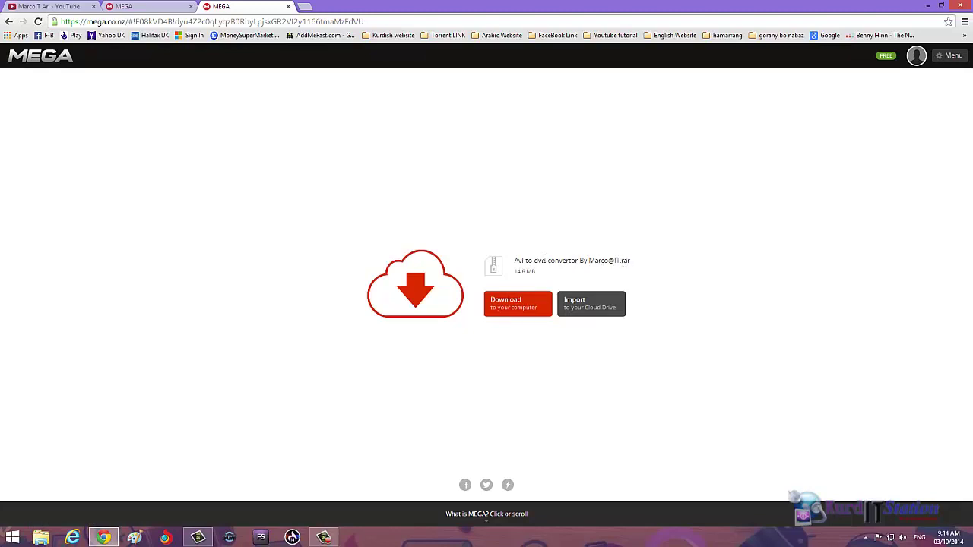
pyautogui.click(289, 7)
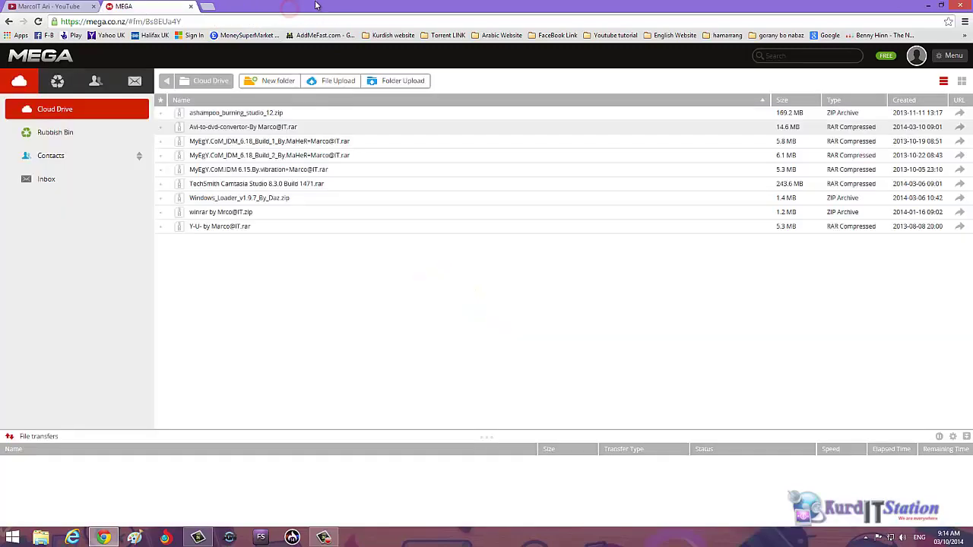
pyautogui.click(927, 7)
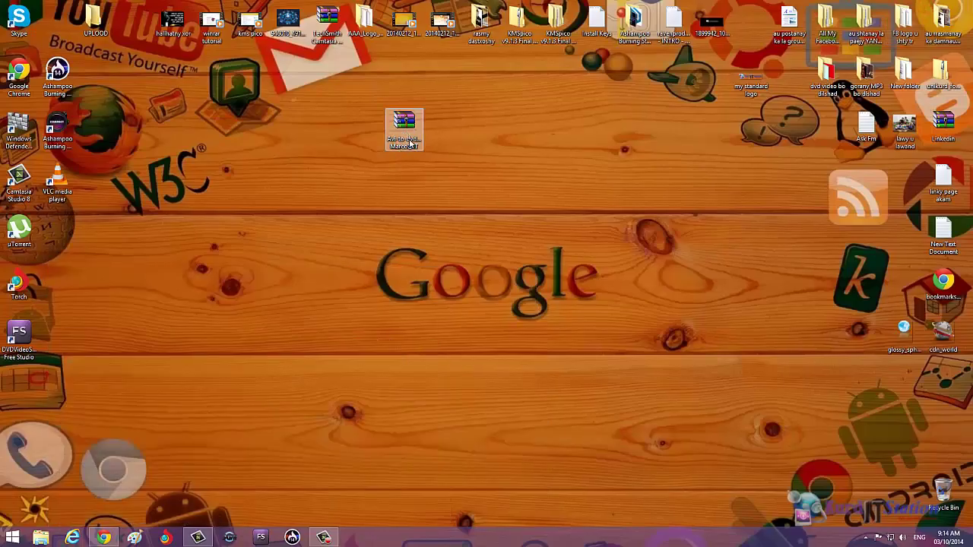
# Extract the Avi-to-dvd-convertor archive directly onto the desktop
pyautogui.moveTo(409, 141); pyautogui.dragTo(449, 175)
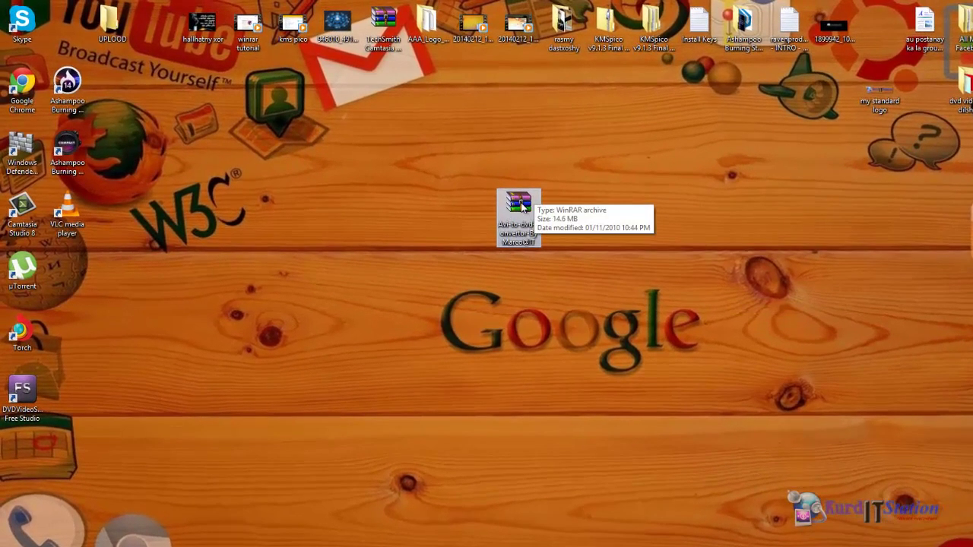
pyautogui.rightClick(521, 202)
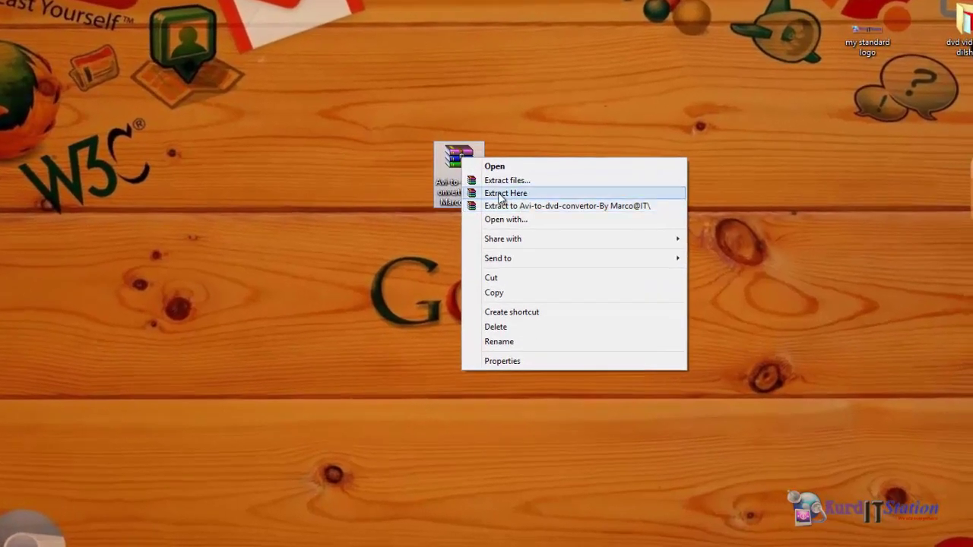
pyautogui.click(519, 195)
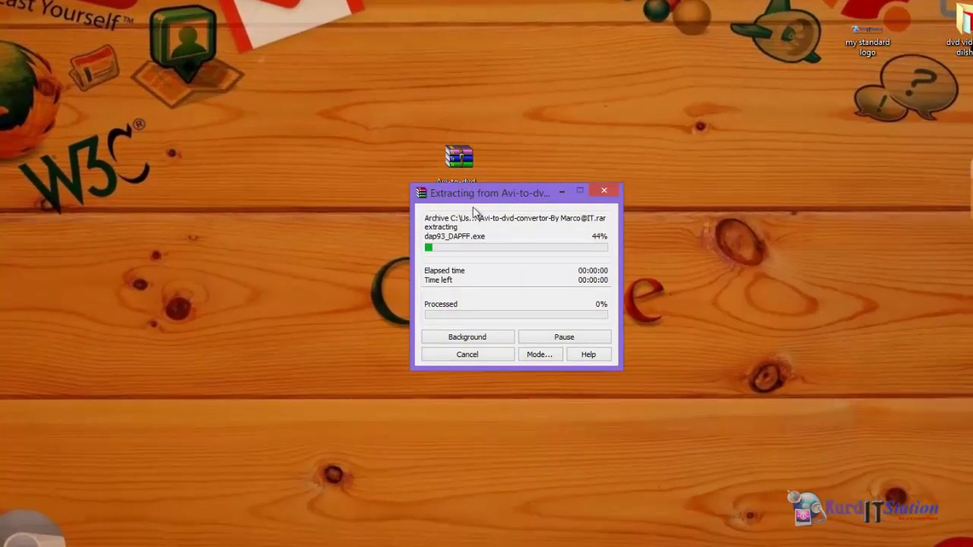
# Rearrange the archive and the extracted Avi to dvd convertor folder on the desktop, and open the folder
pyautogui.moveTo(48, 372); pyautogui.dragTo(308, 170)
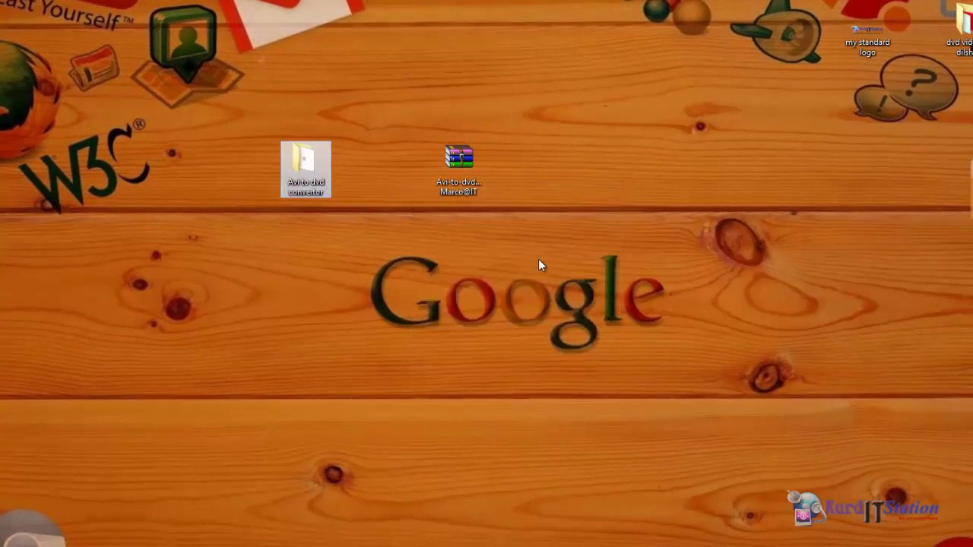
pyautogui.moveTo(296, 164); pyautogui.dragTo(399, 165)
pyautogui.moveTo(458, 152); pyautogui.dragTo(357, 32)
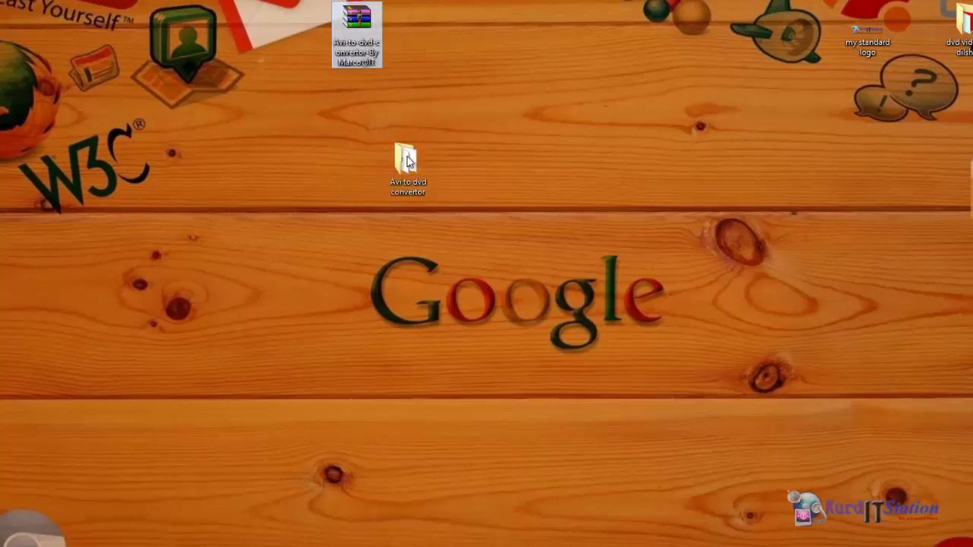
pyautogui.moveTo(408, 164); pyautogui.dragTo(474, 173)
pyautogui.doubleClick(473, 169)
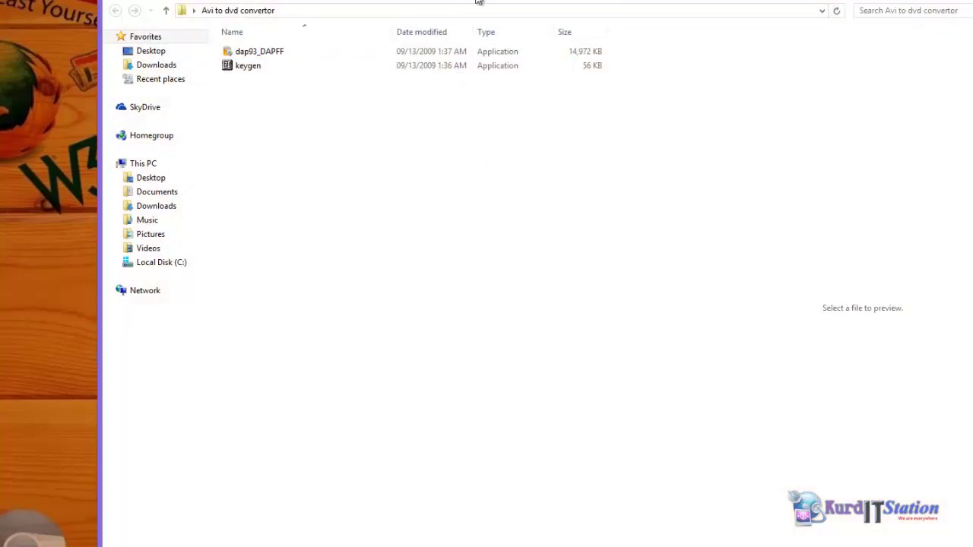
# Reposition the Avi to dvd convertor folder window and run the dap93_DAPFF installer from it
pyautogui.moveTo(479, 1); pyautogui.dragTo(495, 54)
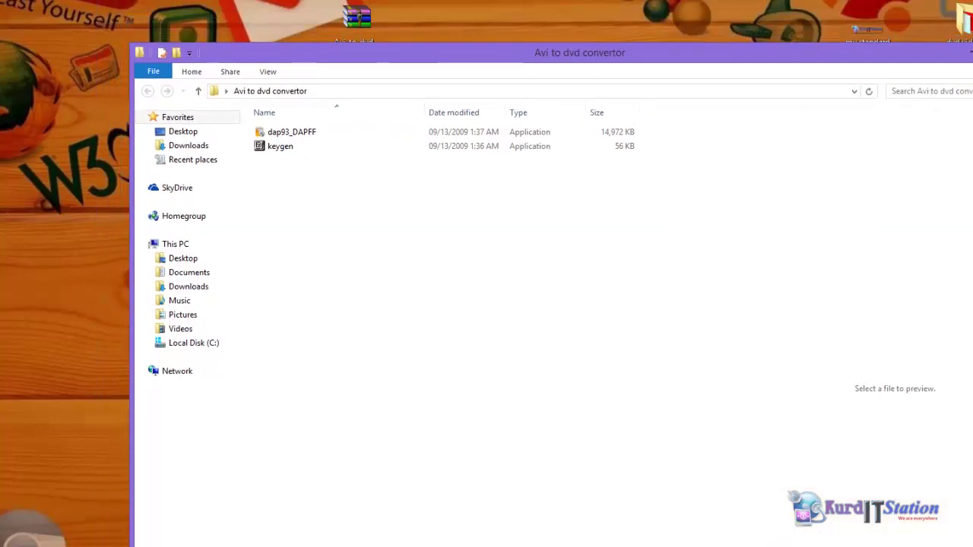
pyautogui.hotkey('ctrl', 'F1')
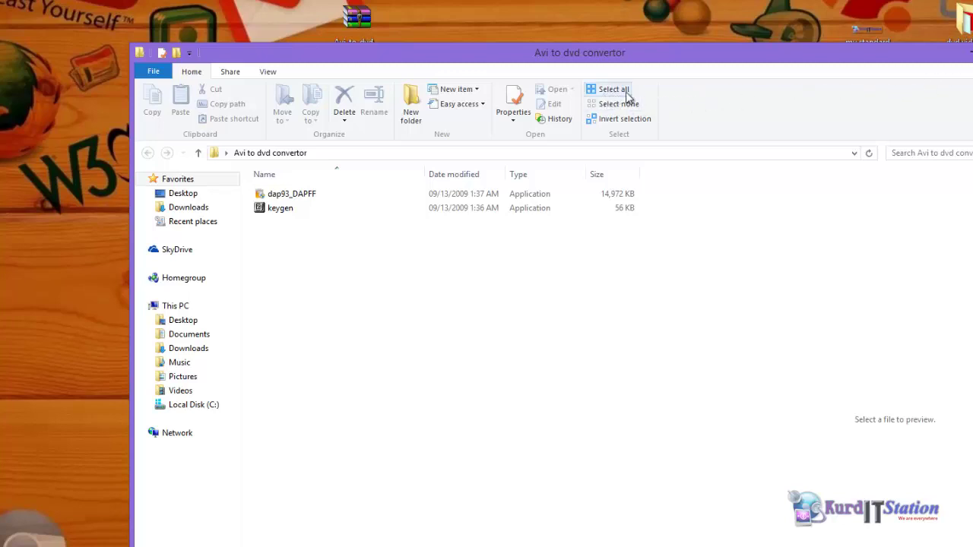
pyautogui.hotkey('ctrl', 'F1')
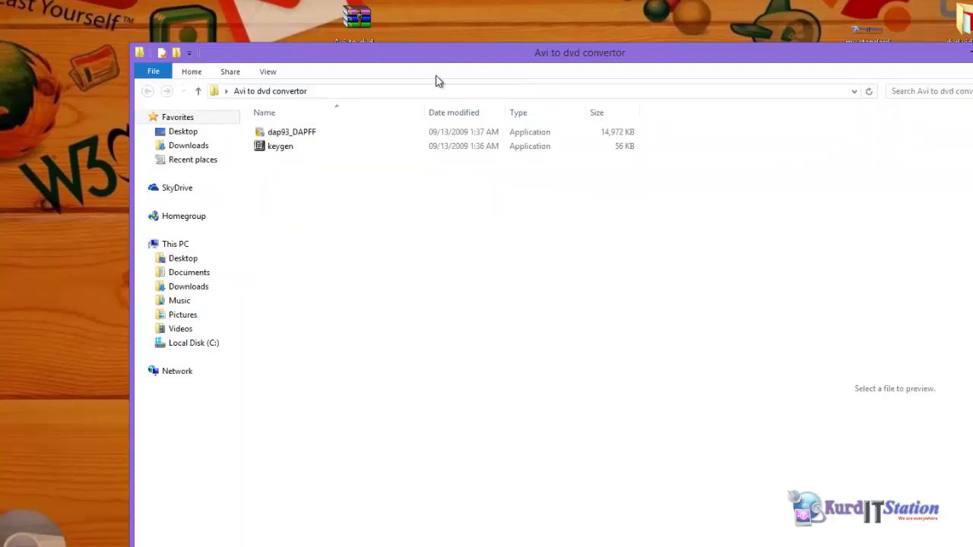
pyautogui.moveTo(442, 52); pyautogui.dragTo(528, 45)
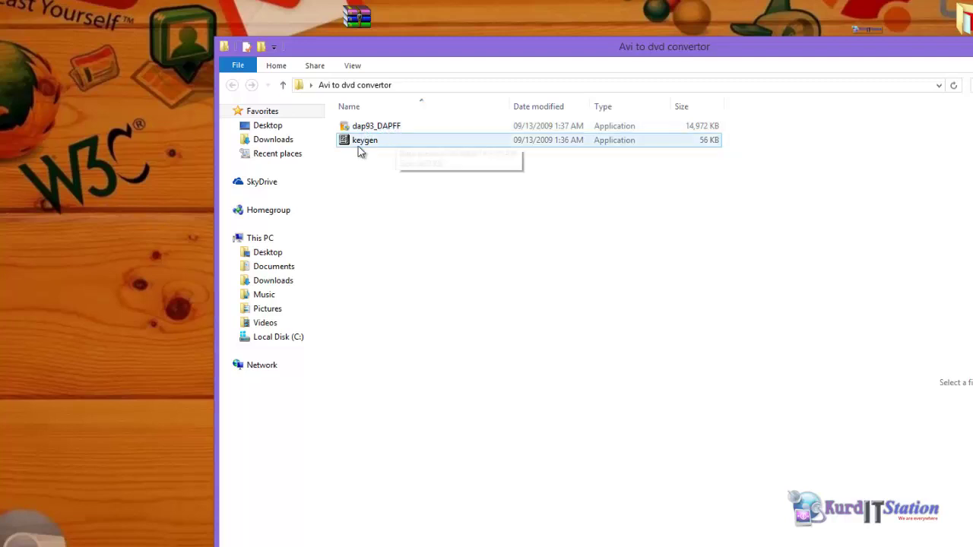
pyautogui.click(374, 127)
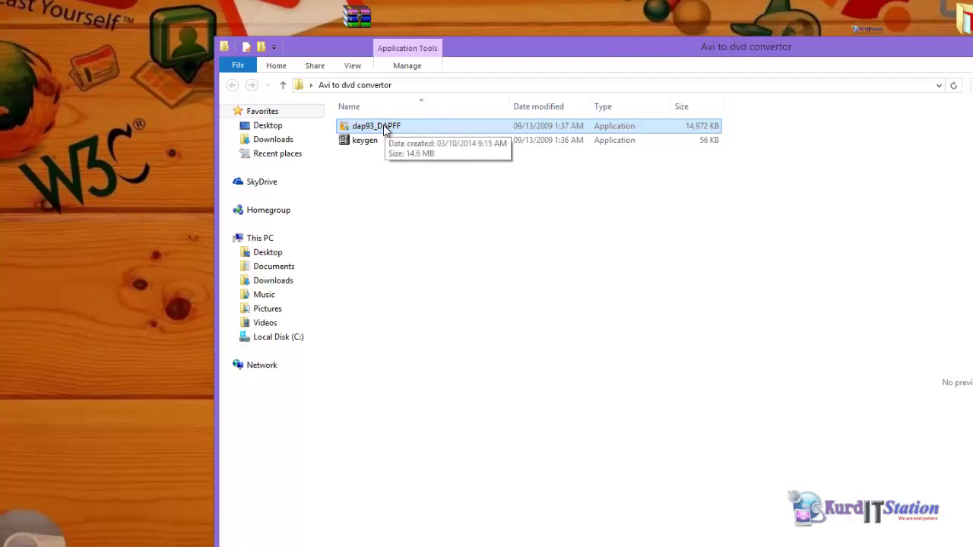
pyautogui.click(381, 129)
pyautogui.doubleClick(381, 129)
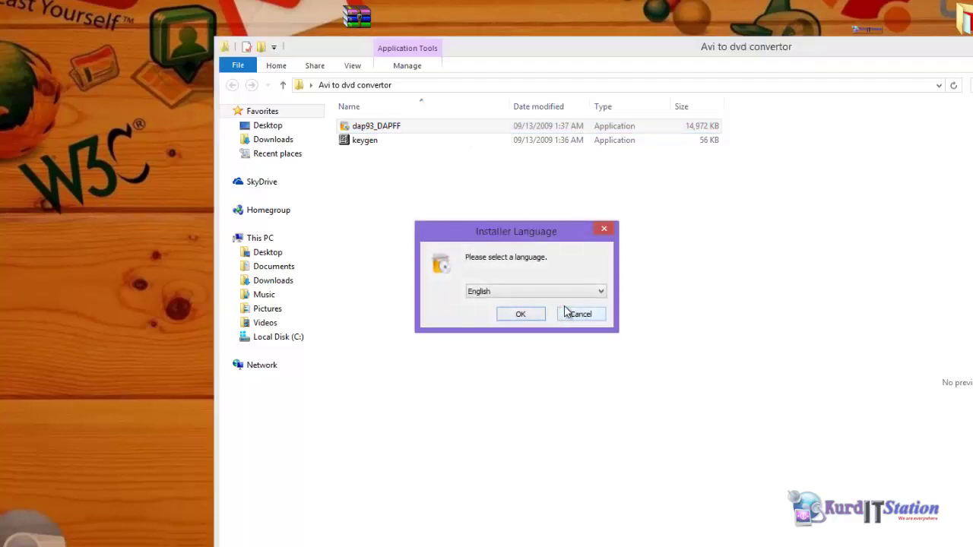
# Review the installer's available languages and confirm English as the setup language
pyautogui.moveTo(544, 227); pyautogui.dragTo(562, 216)
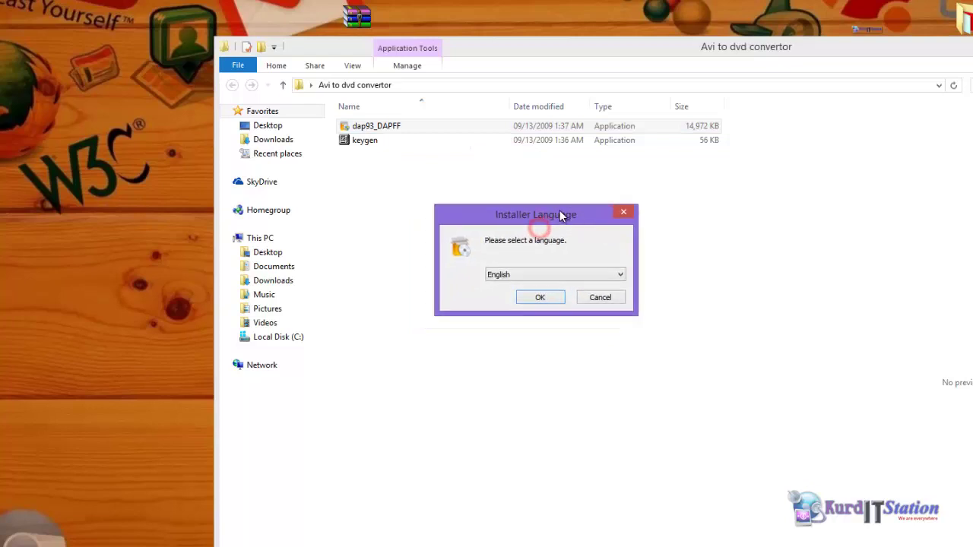
pyautogui.click(527, 274)
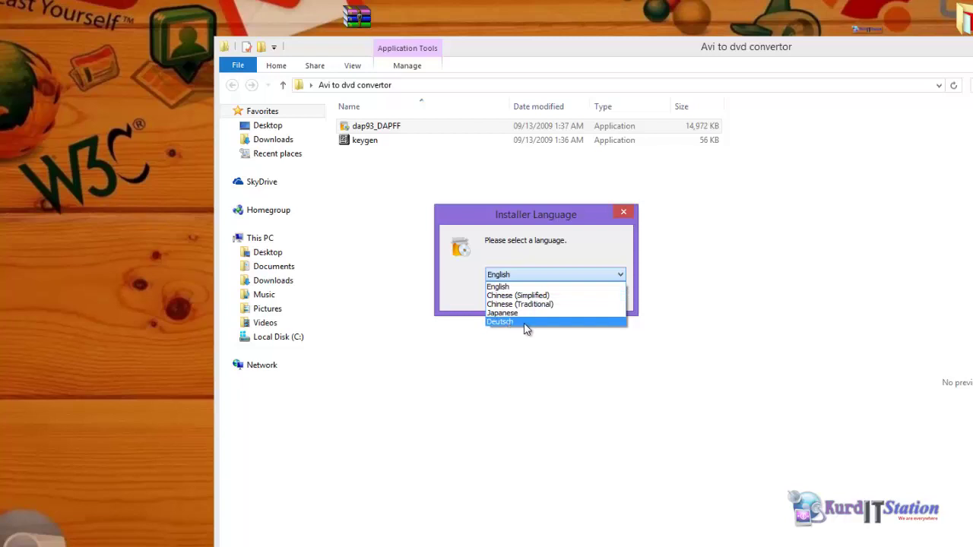
pyautogui.click(523, 242)
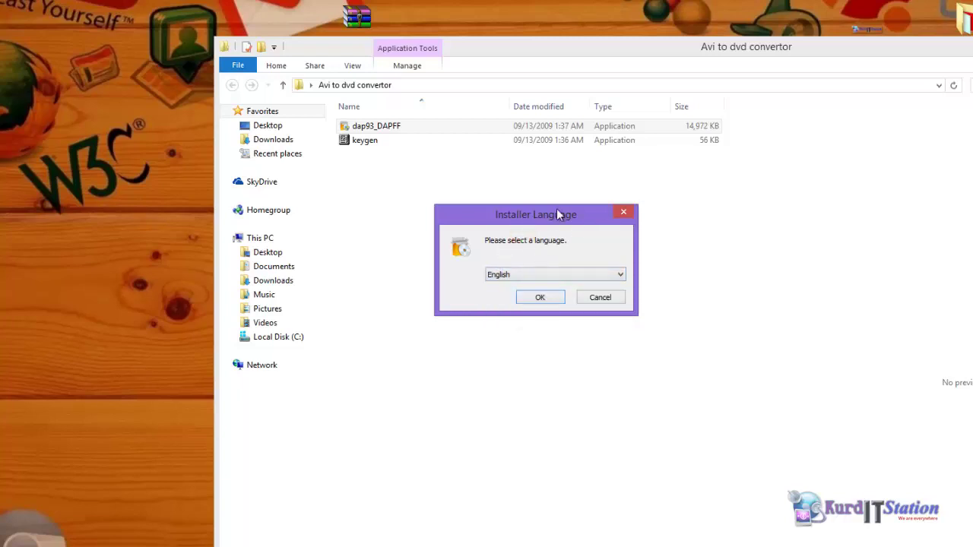
pyautogui.moveTo(557, 207); pyautogui.dragTo(561, 190)
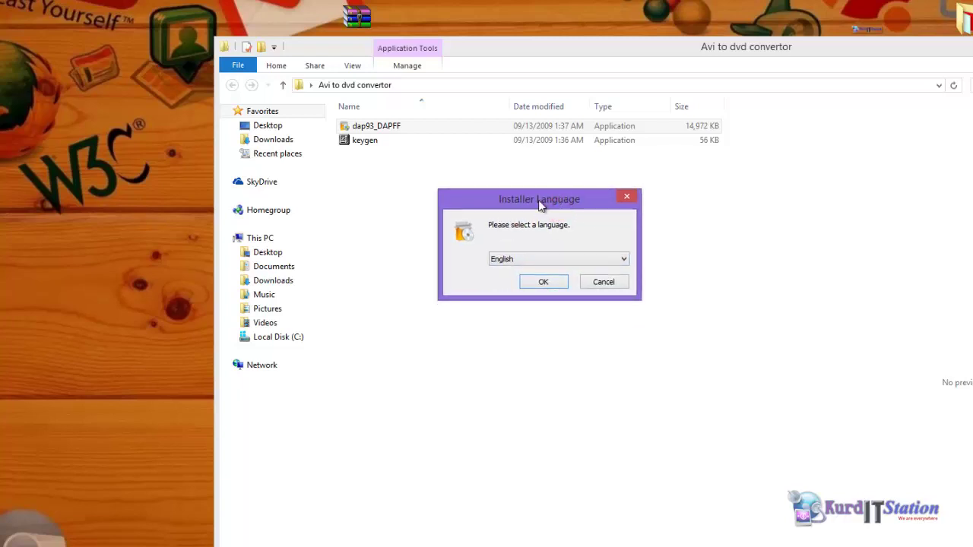
pyautogui.click(547, 281)
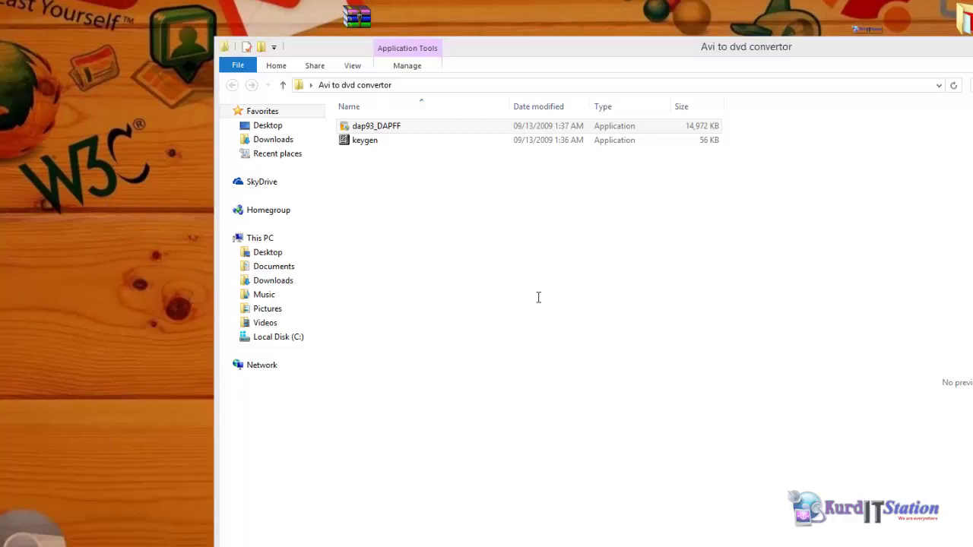
# Accept the Xilisoft AVI to DVD Converter license agreement and keep the Full installation component selected
pyautogui.moveTo(549, 157); pyautogui.dragTo(568, 152)
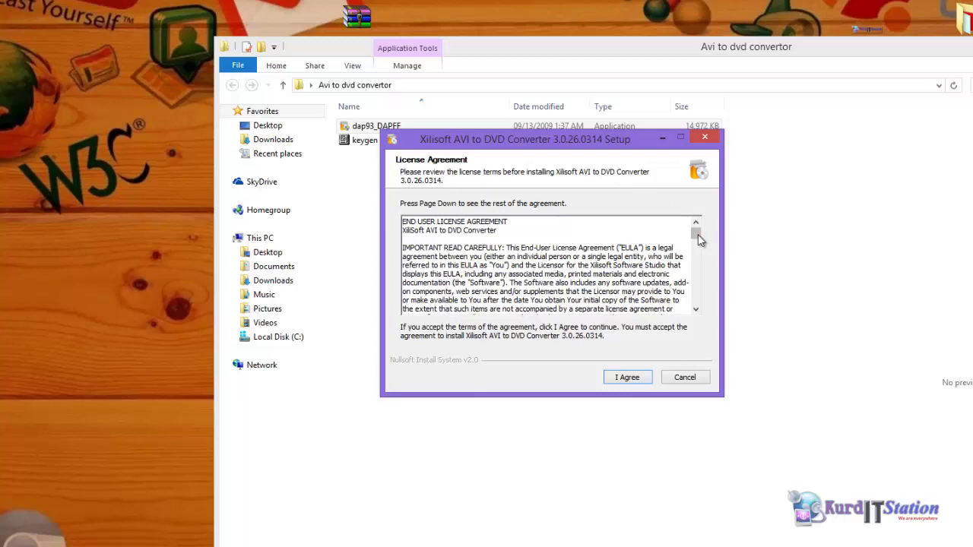
pyautogui.moveTo(696, 235); pyautogui.dragTo(673, 217)
pyautogui.click(627, 378)
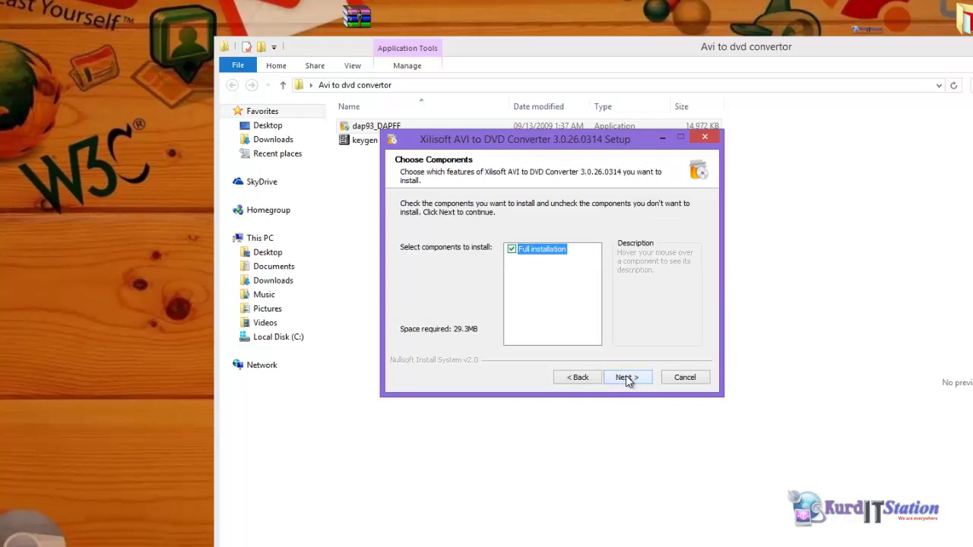
pyautogui.moveTo(538, 255)
pyautogui.click(625, 378)
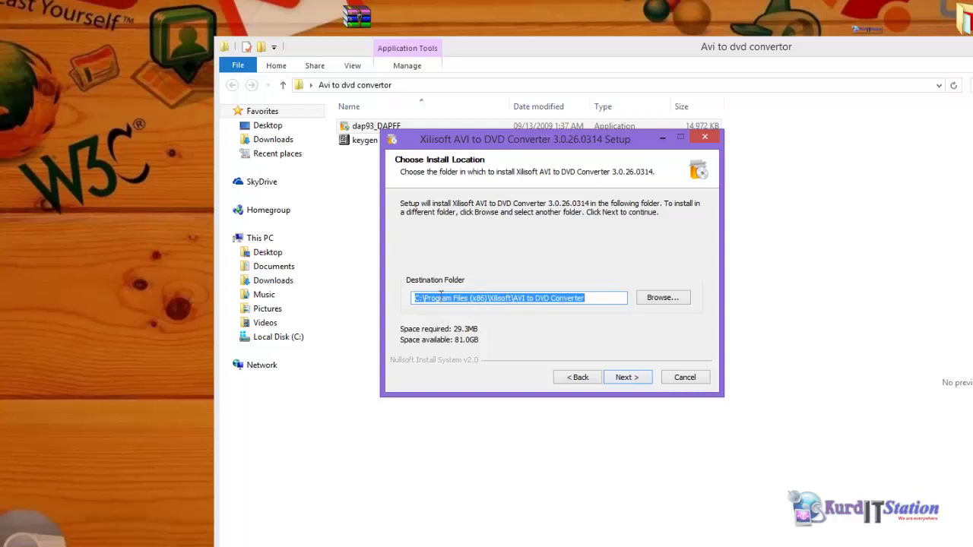
# Keep the default destination and Start Menu folders, and install the converter with both desktop and Quick Launch icons
pyautogui.click(625, 378)
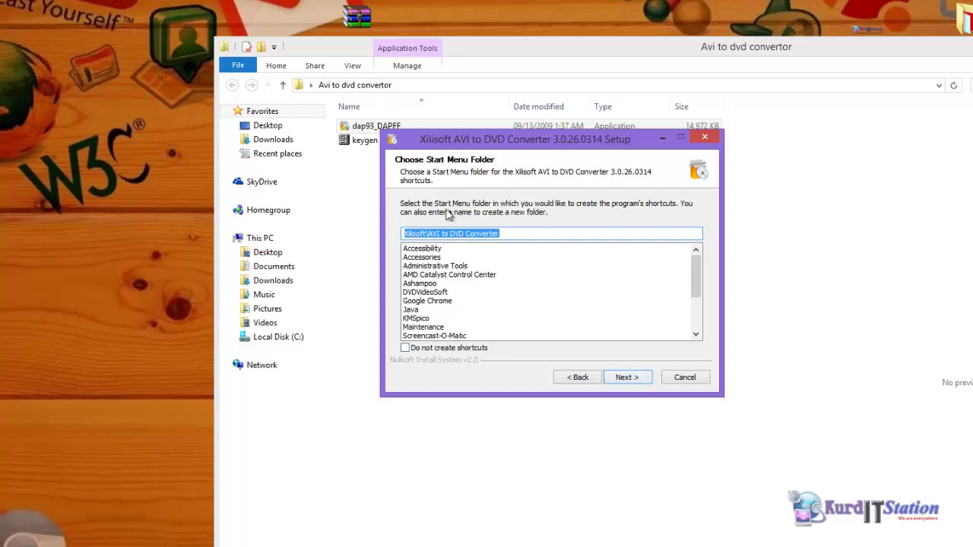
pyautogui.click(626, 377)
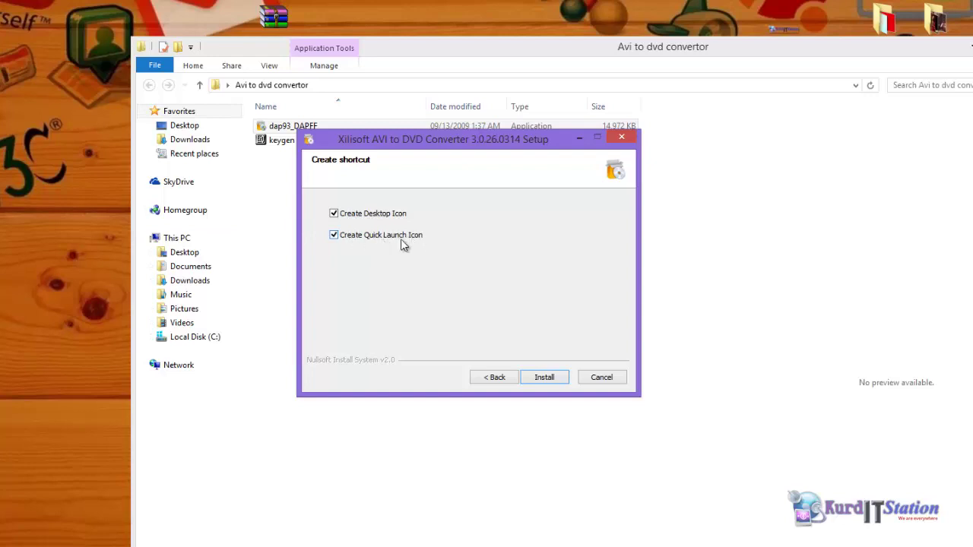
pyautogui.click(546, 379)
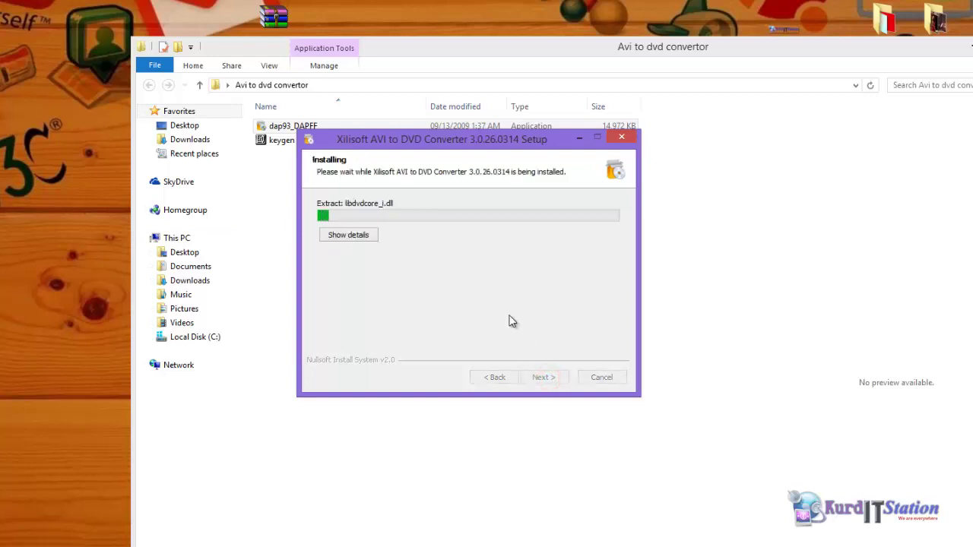
pyautogui.click(357, 237)
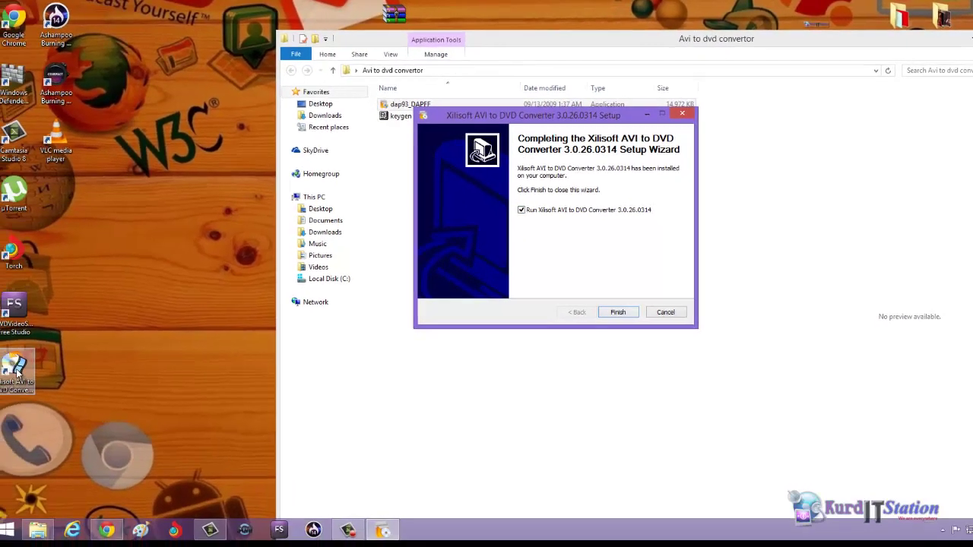
# Place the converter's desktop shortcut beside the uTorrent icon and finish the setup wizard with the option to run the program enabled
pyautogui.moveTo(20, 364); pyautogui.dragTo(80, 205)
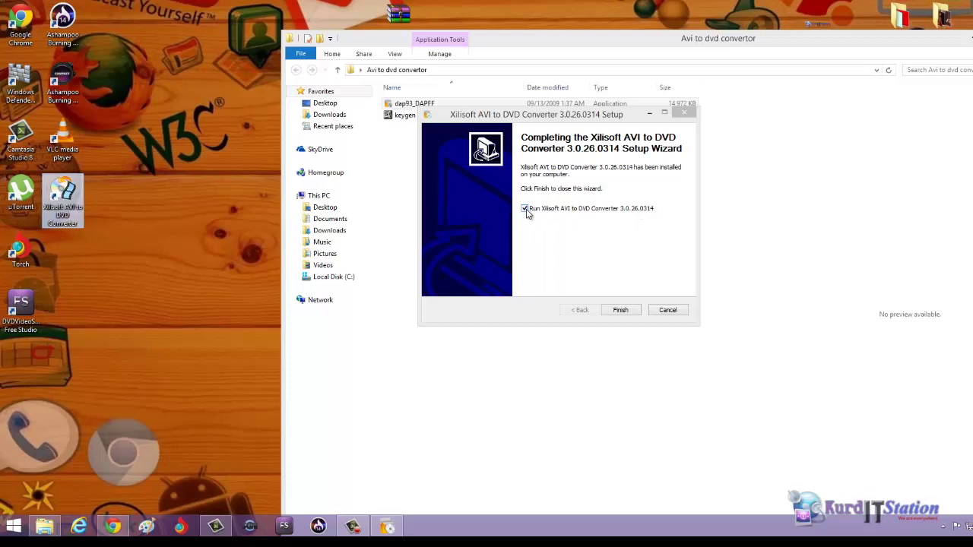
pyautogui.click(624, 309)
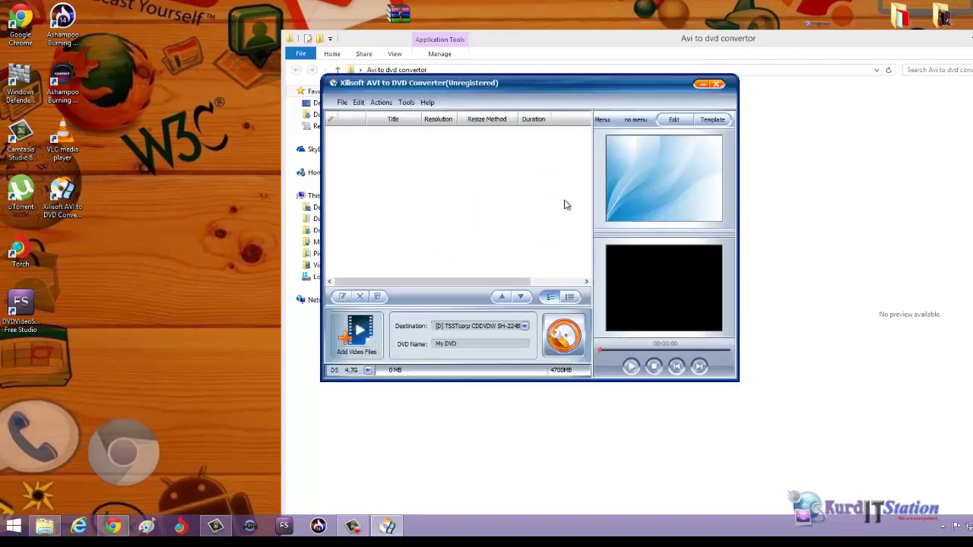
pyautogui.moveTo(549, 86); pyautogui.dragTo(579, 98)
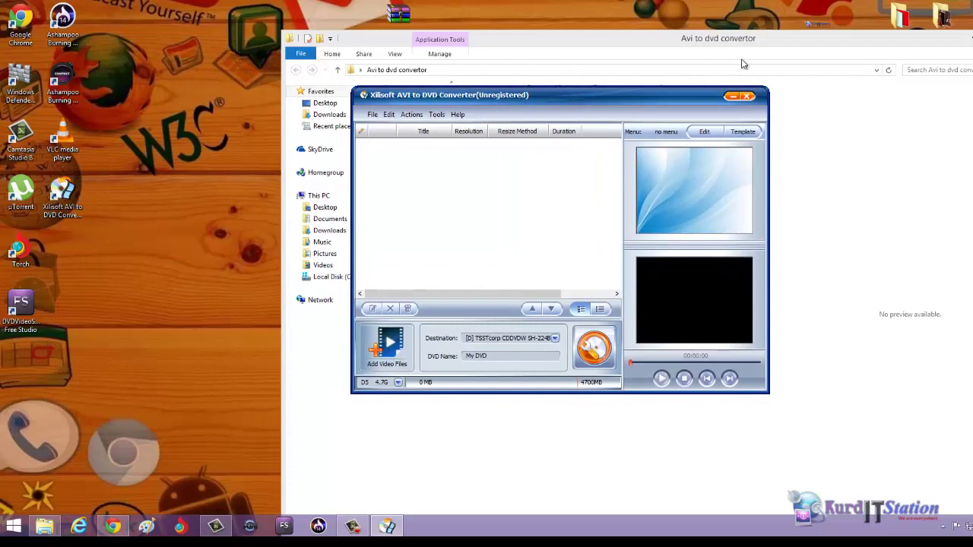
# Minimize the folder window and rearrange the converter window, the extracted folder and the program shortcut on the desktop
pyautogui.click(970, 38)
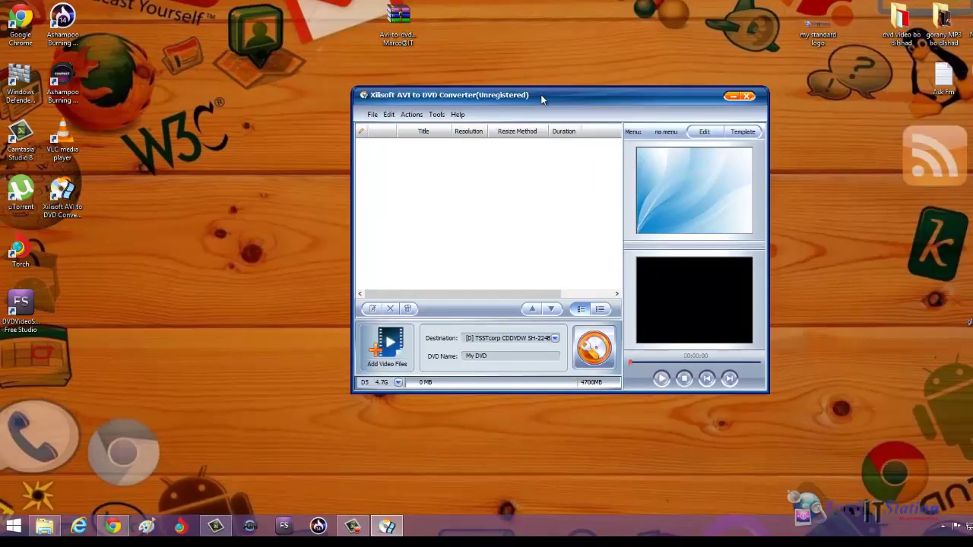
pyautogui.moveTo(515, 94); pyautogui.dragTo(560, 155)
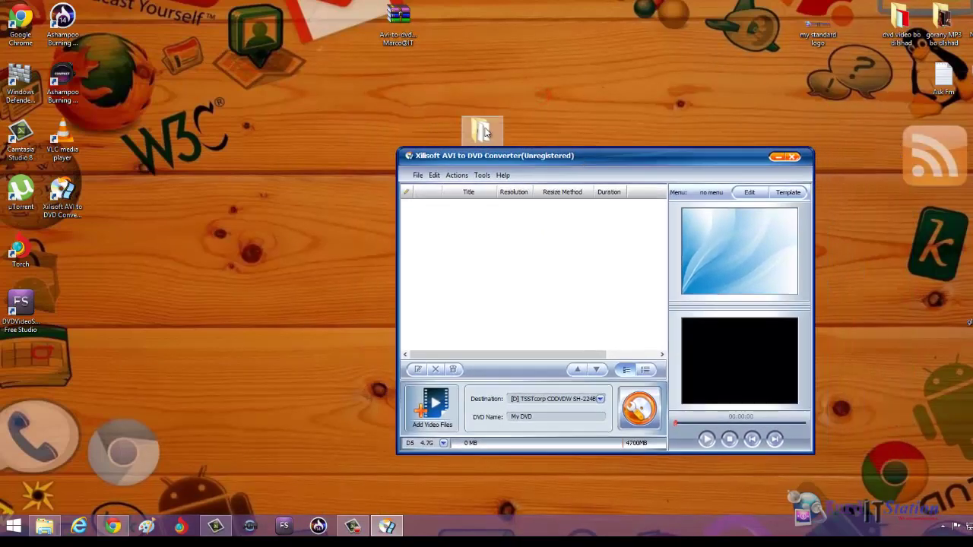
pyautogui.moveTo(480, 129); pyautogui.dragTo(485, 22)
pyautogui.moveTo(584, 157); pyautogui.dragTo(529, 120)
pyautogui.moveTo(64, 199); pyautogui.dragTo(165, 217)
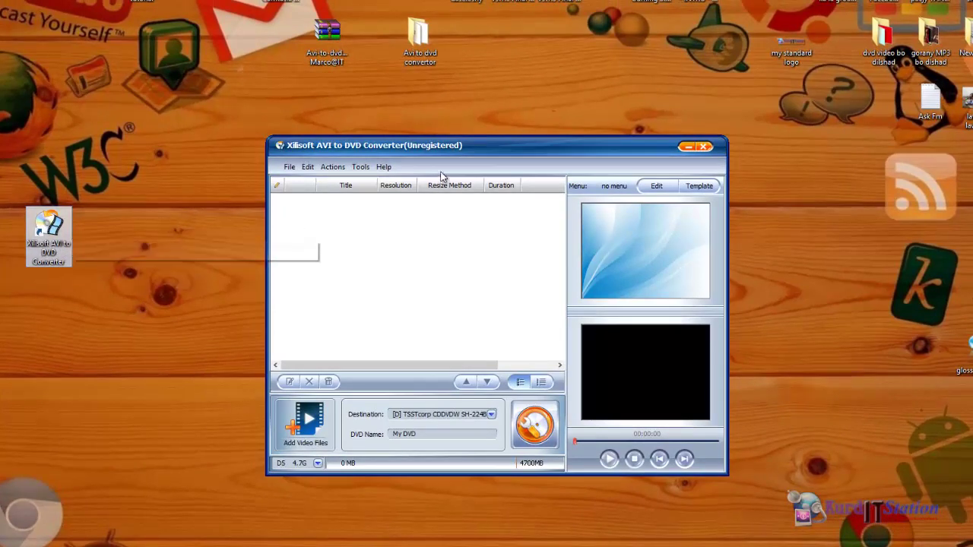
pyautogui.moveTo(458, 145); pyautogui.dragTo(474, 133)
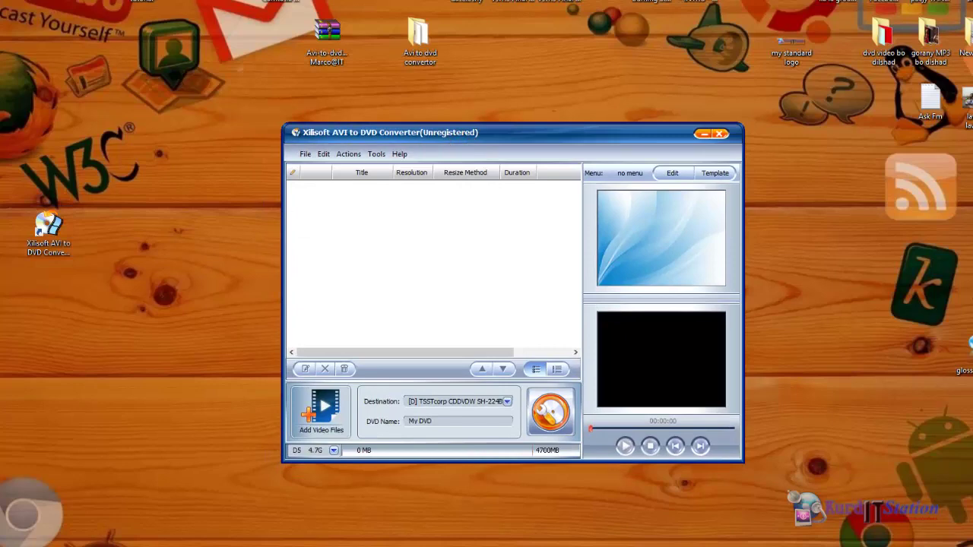
# Return to the Avi to dvd convertor folder window, run the keygen application and reposition its window
pyautogui.hotkey('alt', 'Tab')
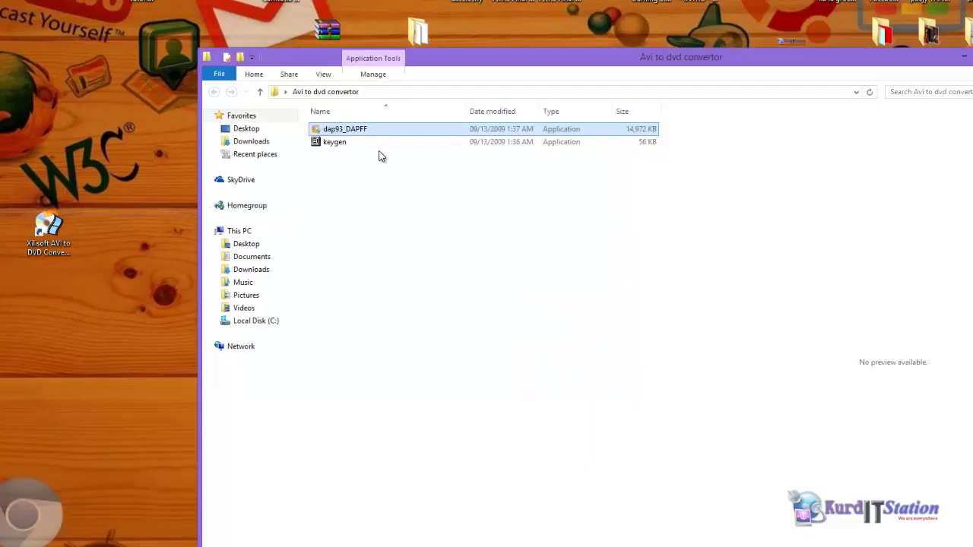
pyautogui.click(343, 144)
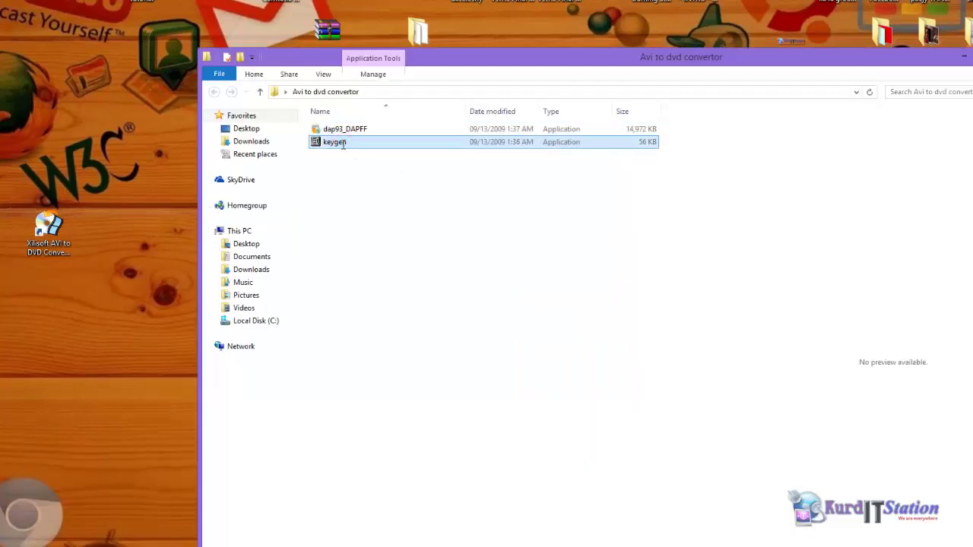
pyautogui.click(342, 145)
pyautogui.click(369, 183)
pyautogui.click(337, 143)
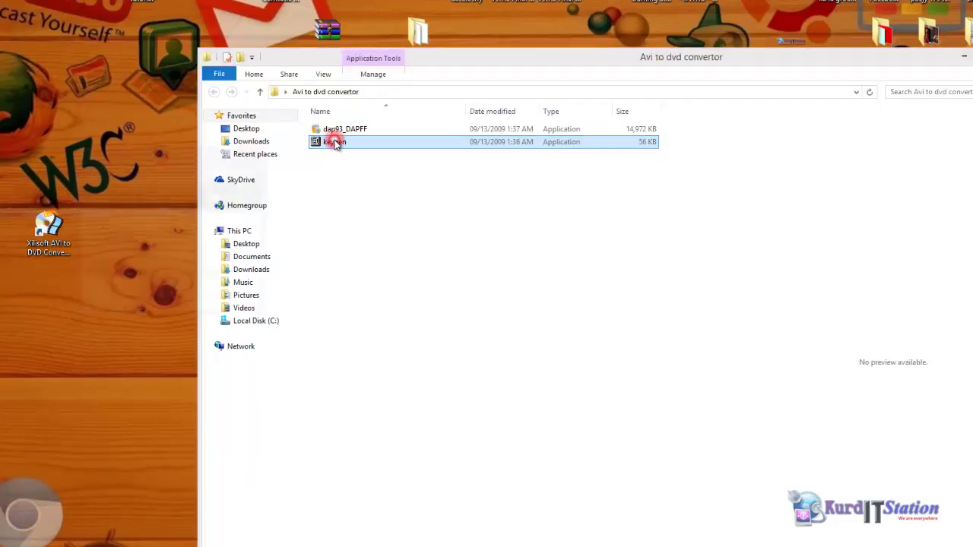
pyautogui.doubleClick(336, 145)
pyautogui.moveTo(273, 158); pyautogui.dragTo(461, 126)
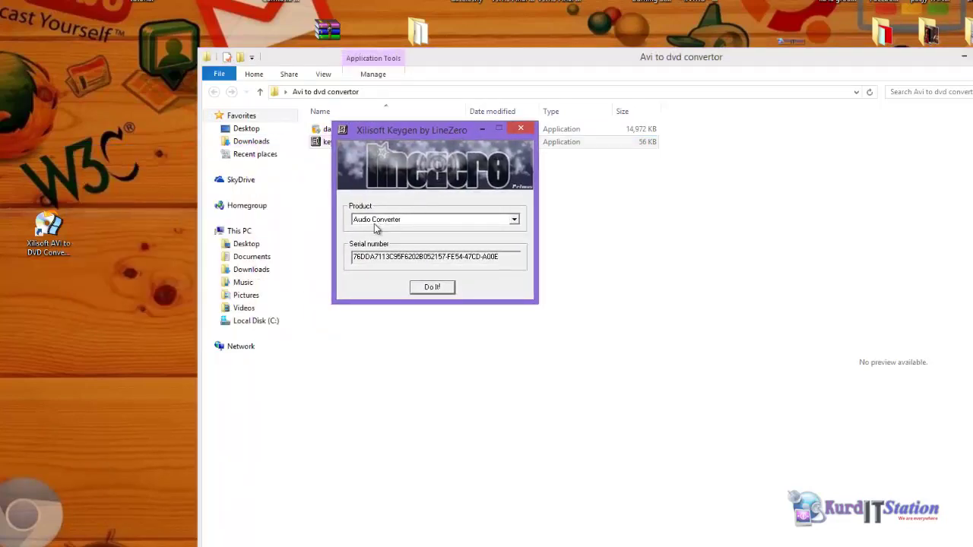
# Choose AVI To DVD Converter as the keygen product and generate a new serial number
pyautogui.click(418, 220)
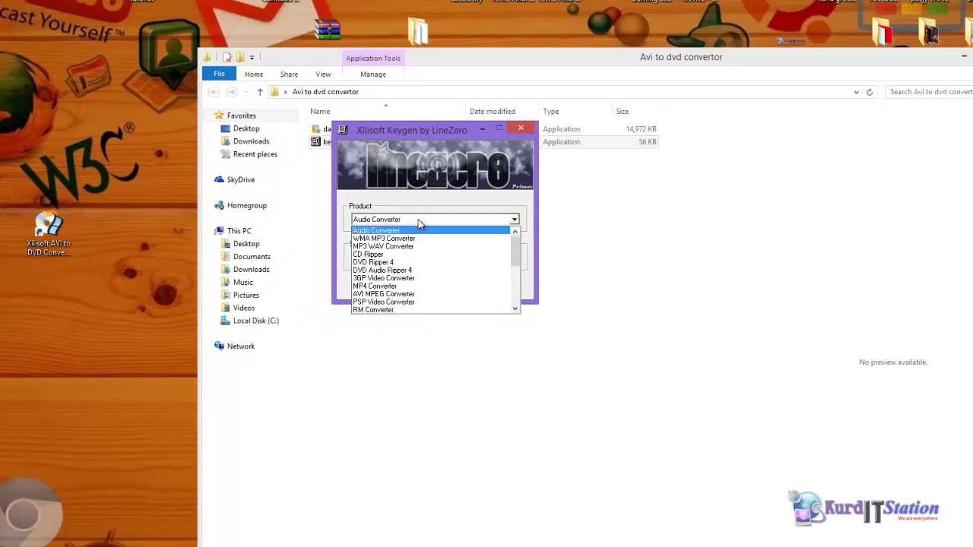
pyautogui.moveTo(514, 251); pyautogui.dragTo(514, 286)
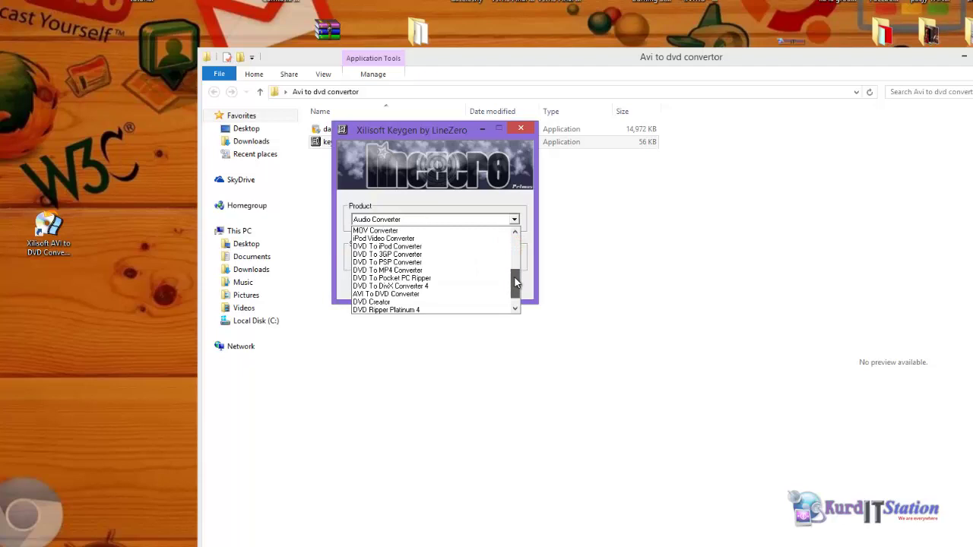
pyautogui.click(392, 295)
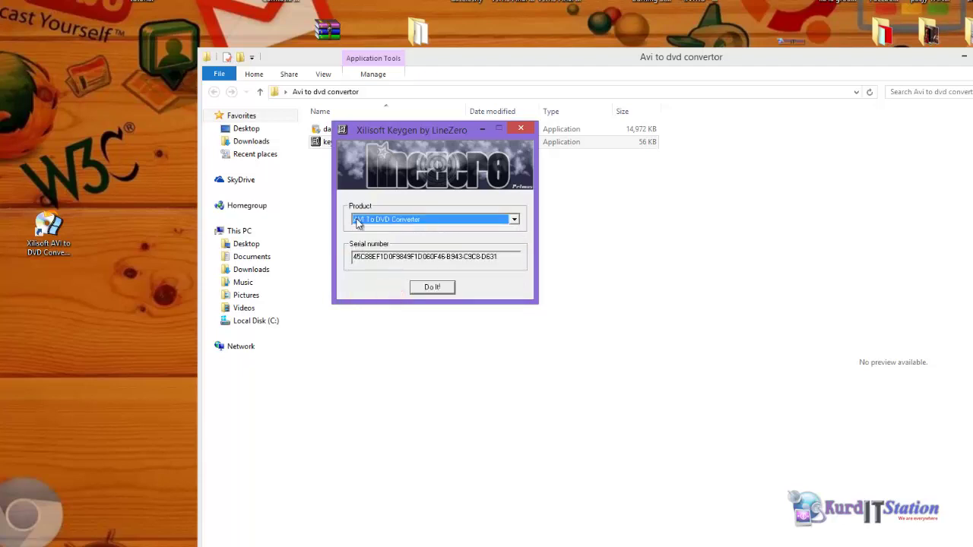
pyautogui.click(433, 289)
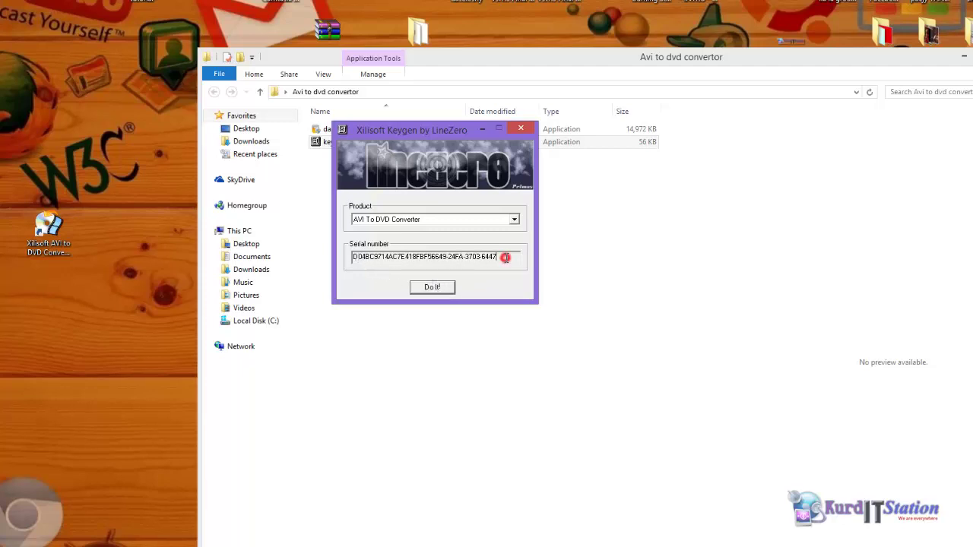
# Copy the whole generated serial number and close the keygen
pyautogui.moveTo(504, 257); pyautogui.dragTo(346, 259)
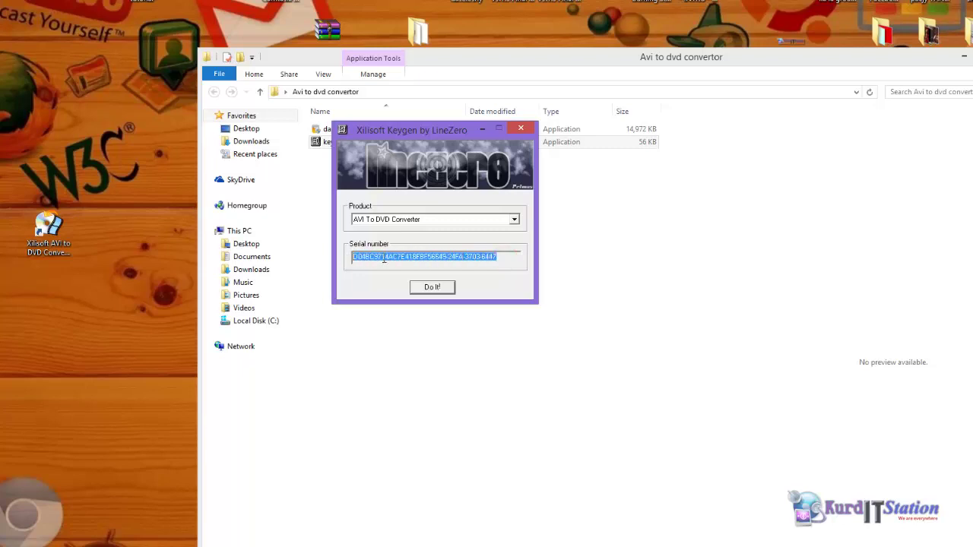
pyautogui.rightClick(439, 256)
pyautogui.click(472, 293)
pyautogui.click(521, 128)
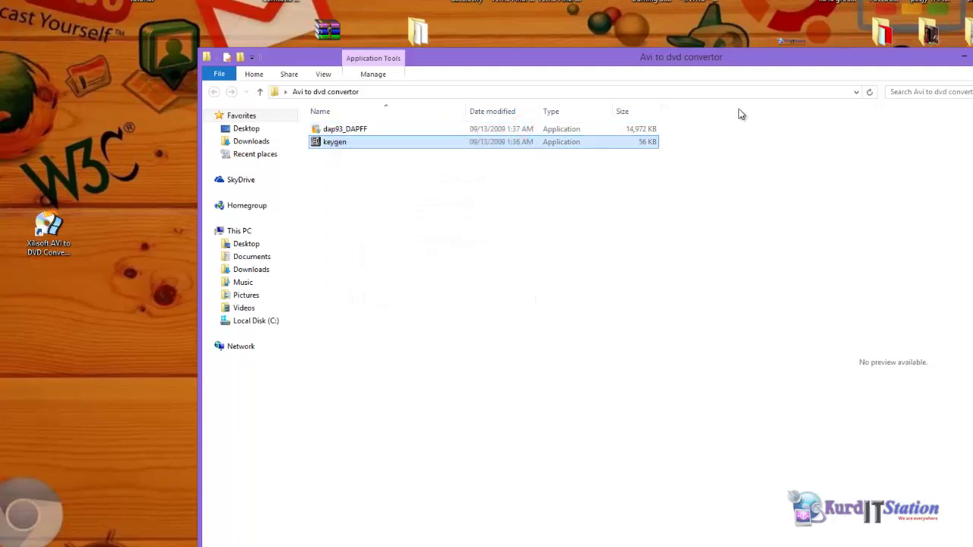
# Minimize the folder window, open the converter's registration form, paste the generated license code and register the program
pyautogui.click(964, 57)
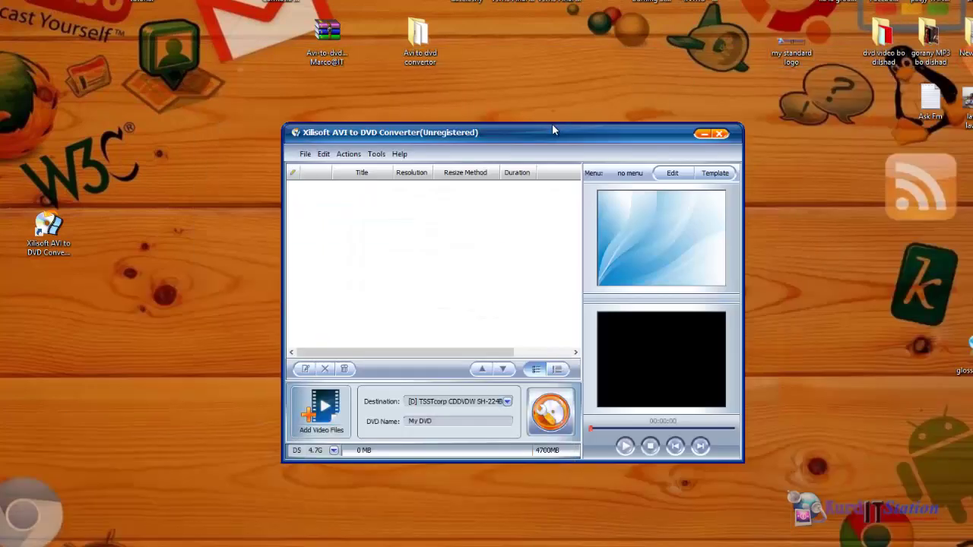
pyautogui.moveTo(531, 135); pyautogui.dragTo(530, 121)
pyautogui.click(399, 140)
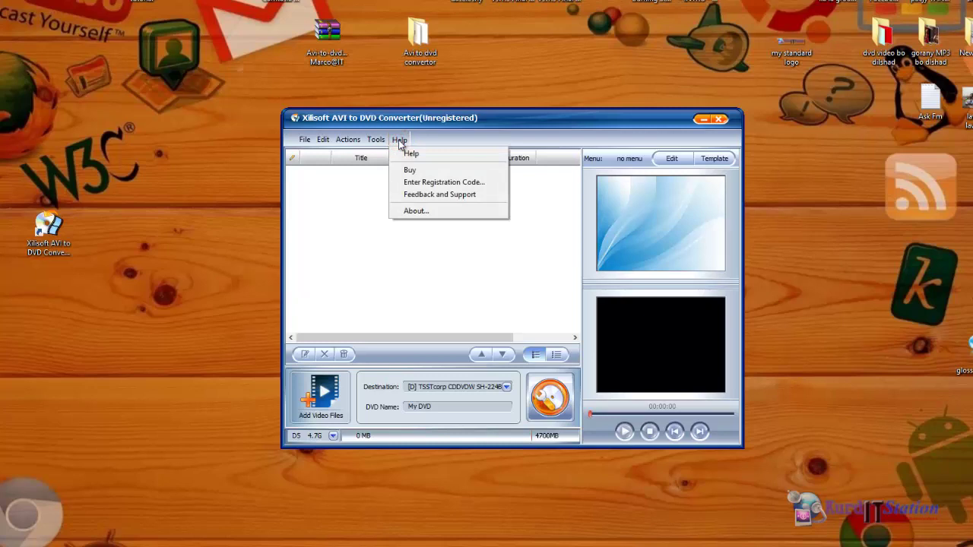
pyautogui.click(428, 183)
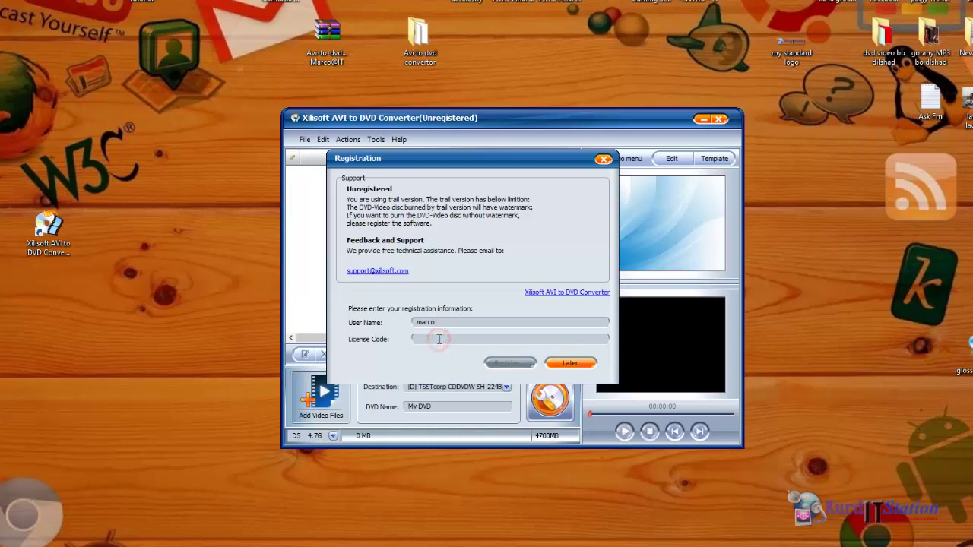
pyautogui.rightClick(438, 339)
pyautogui.click(458, 390)
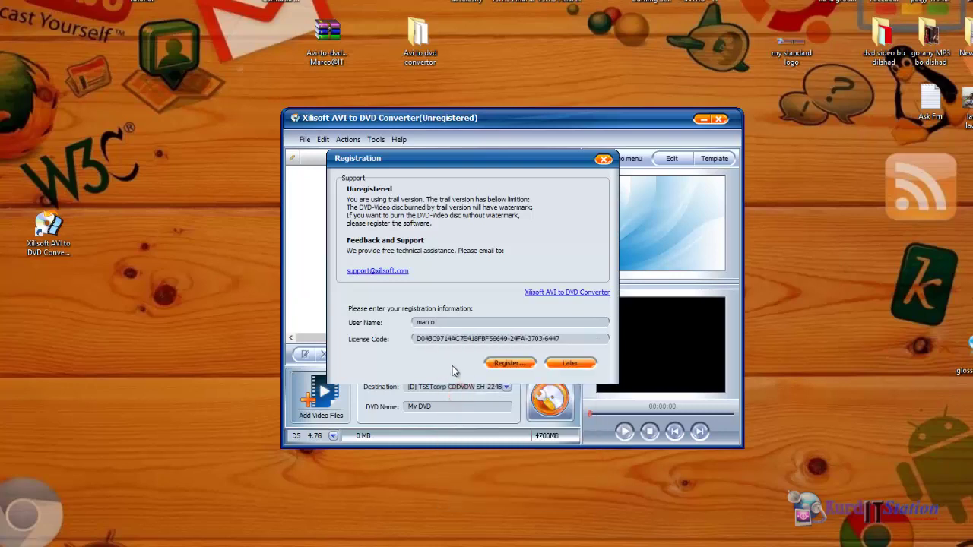
pyautogui.click(505, 364)
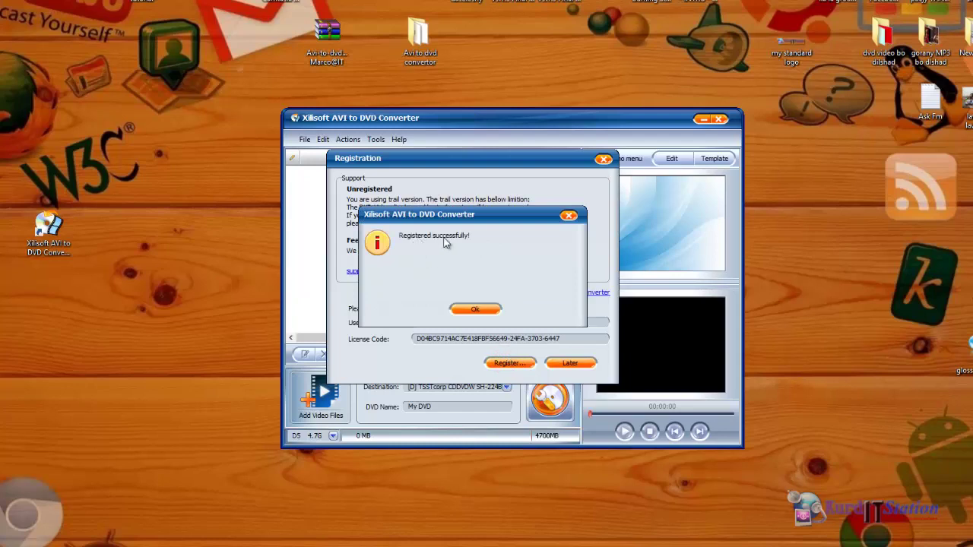
pyautogui.click(474, 312)
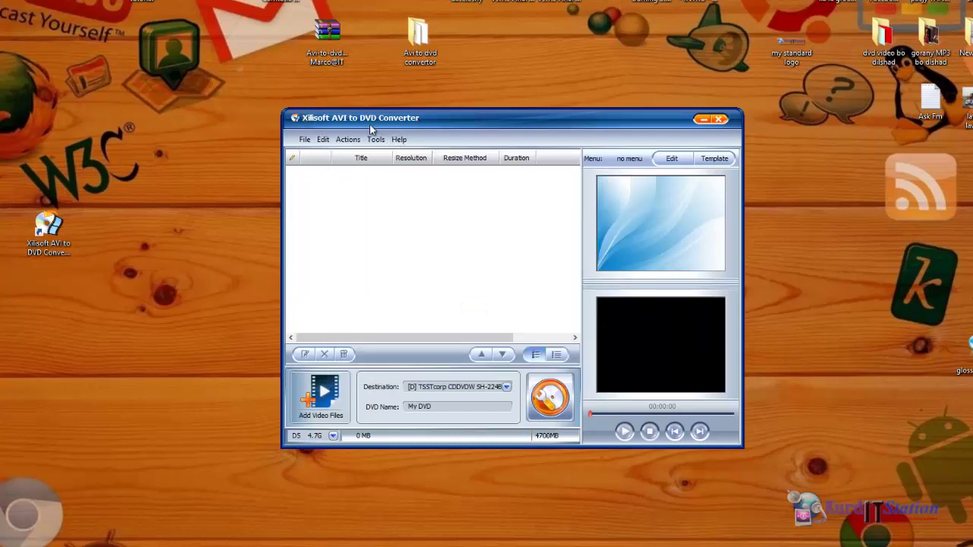
# Check the converter's version and license information in its About window
pyautogui.click(399, 139)
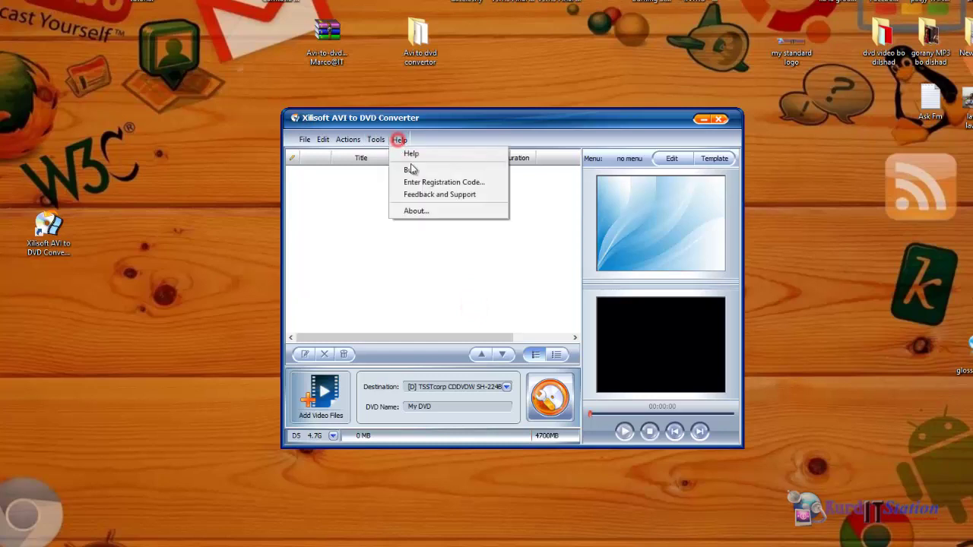
pyautogui.click(417, 212)
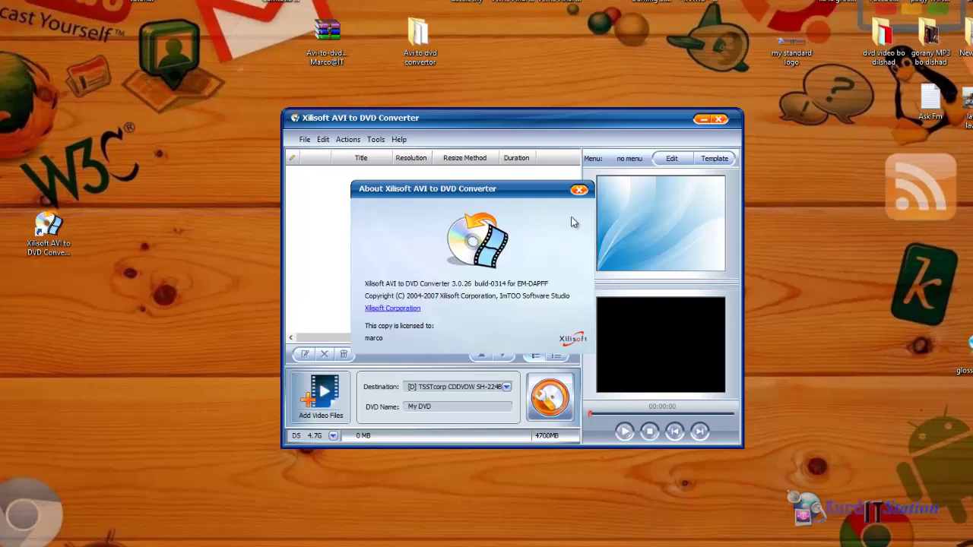
pyautogui.click(579, 189)
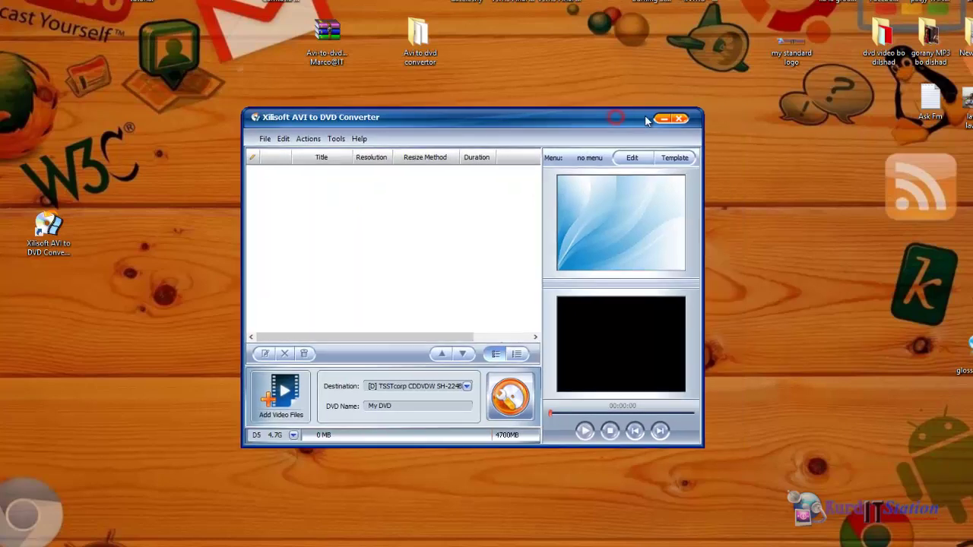
pyautogui.click(675, 120)
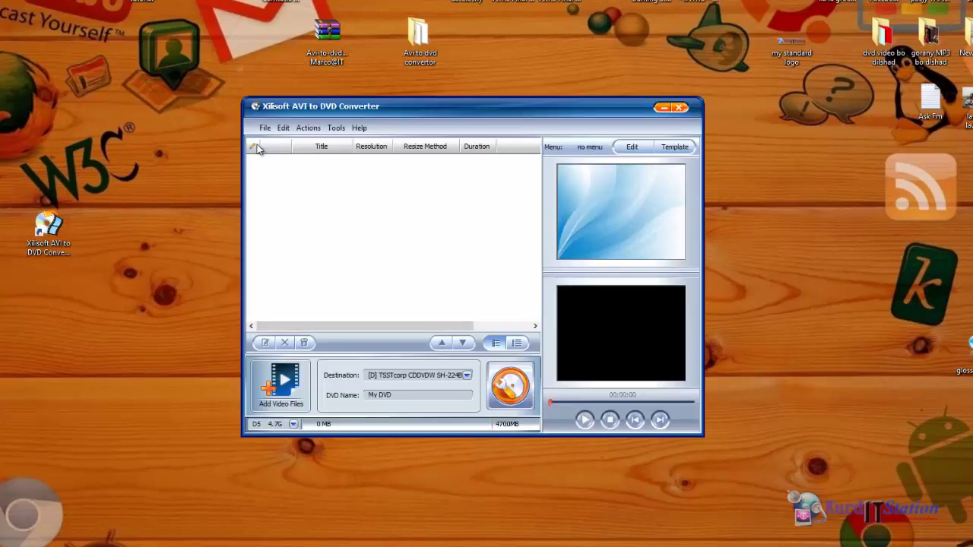
pyautogui.click(360, 128)
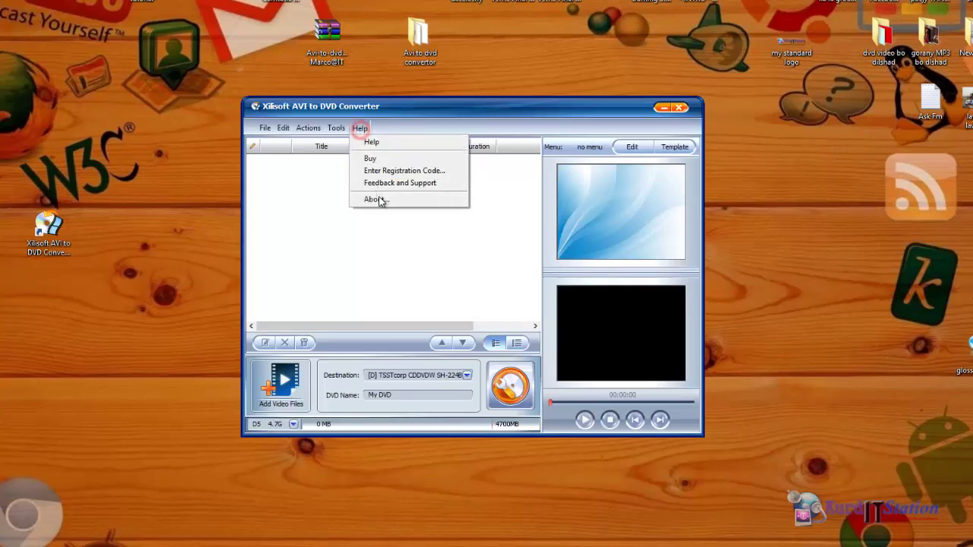
pyautogui.click(378, 199)
pyautogui.click(578, 191)
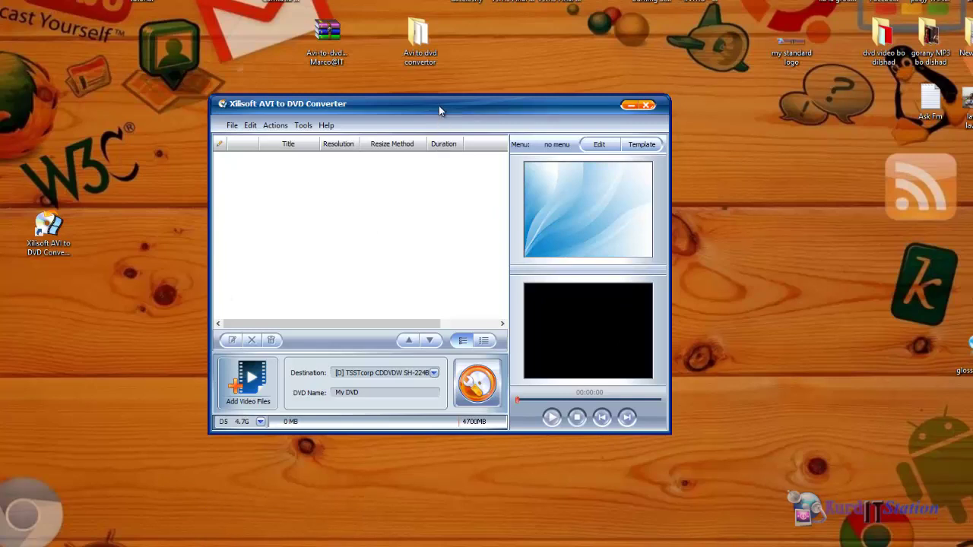
# Open the DVD video folder on the desktop and check the first clip's file type in its properties
pyautogui.doubleClick(884, 52)
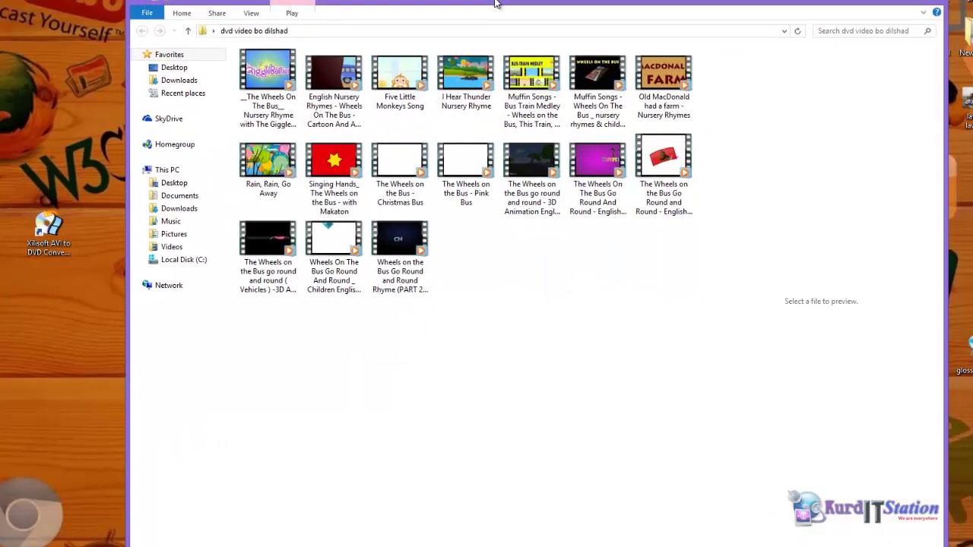
pyautogui.rightClick(265, 92)
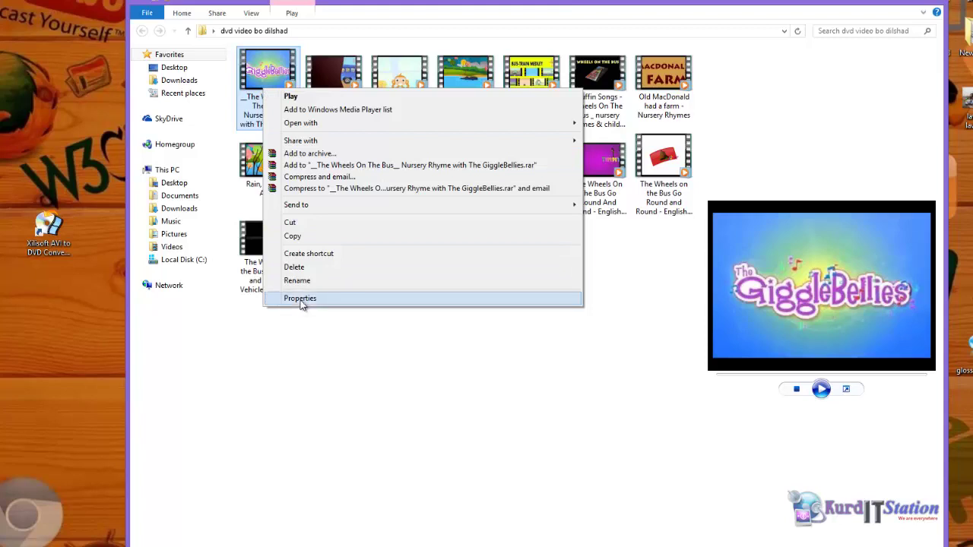
pyautogui.click(300, 298)
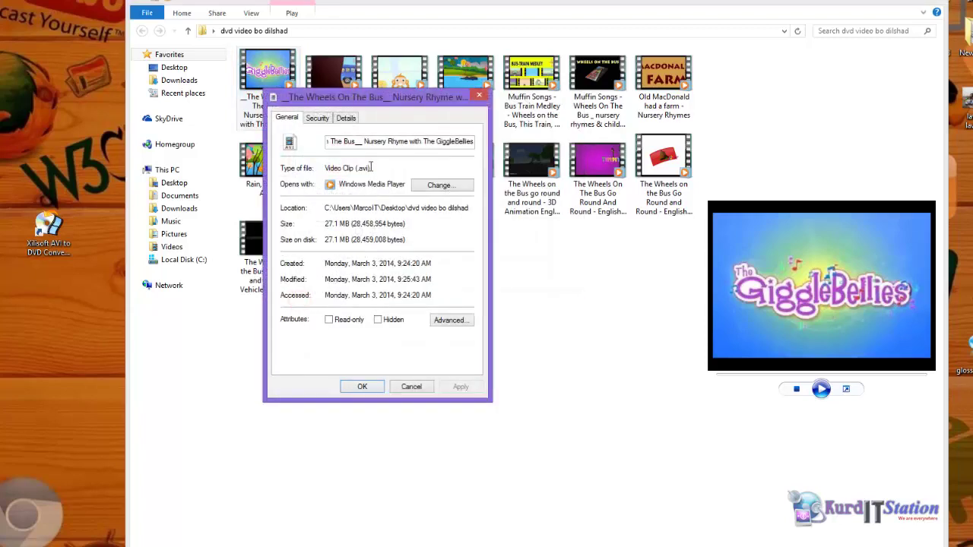
pyautogui.moveTo(370, 167); pyautogui.dragTo(359, 168)
pyautogui.click(385, 167)
pyautogui.click(482, 97)
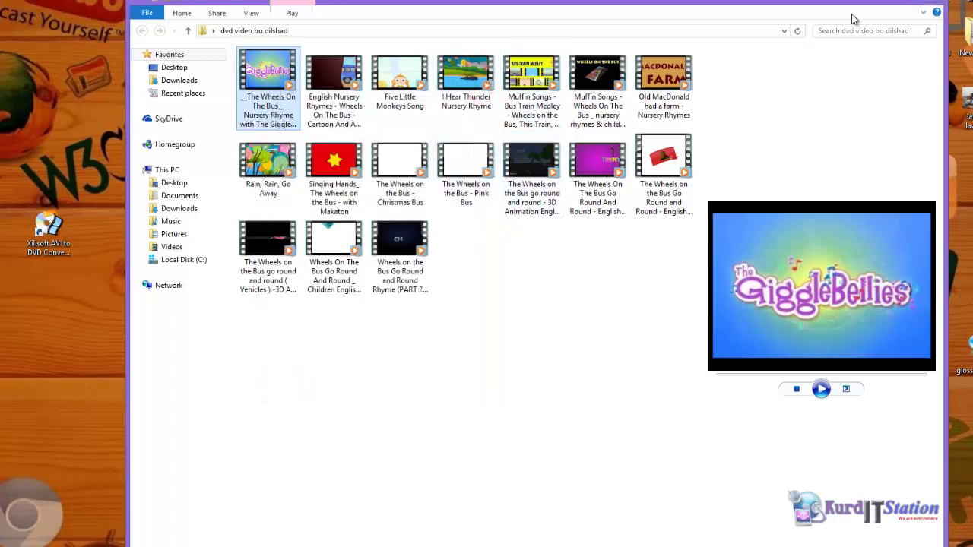
pyautogui.click(932, 3)
# Reposition the converter window, review the destination and DVD name settings, and choose D5 4.7G as the disc size
pyautogui.moveTo(454, 117); pyautogui.dragTo(449, 99)
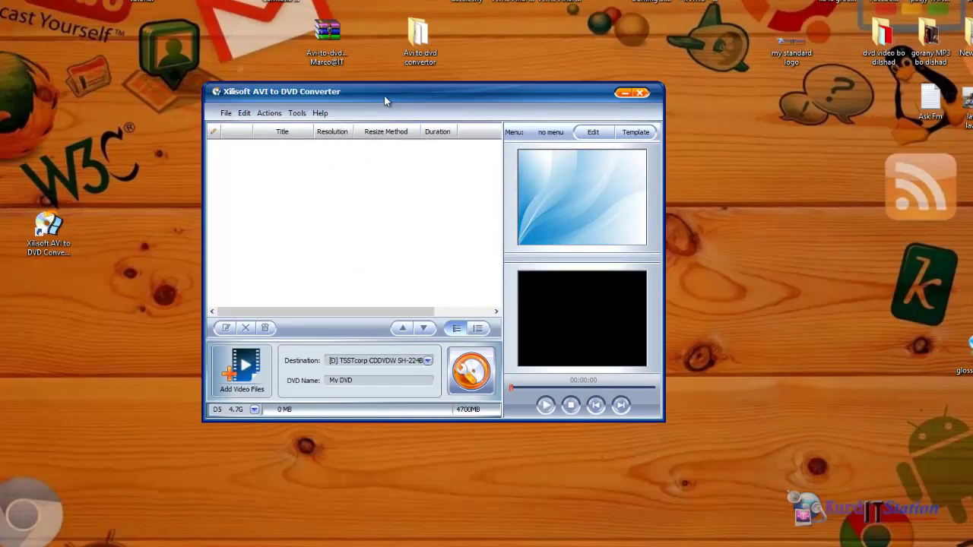
pyautogui.moveTo(387, 96); pyautogui.dragTo(392, 82)
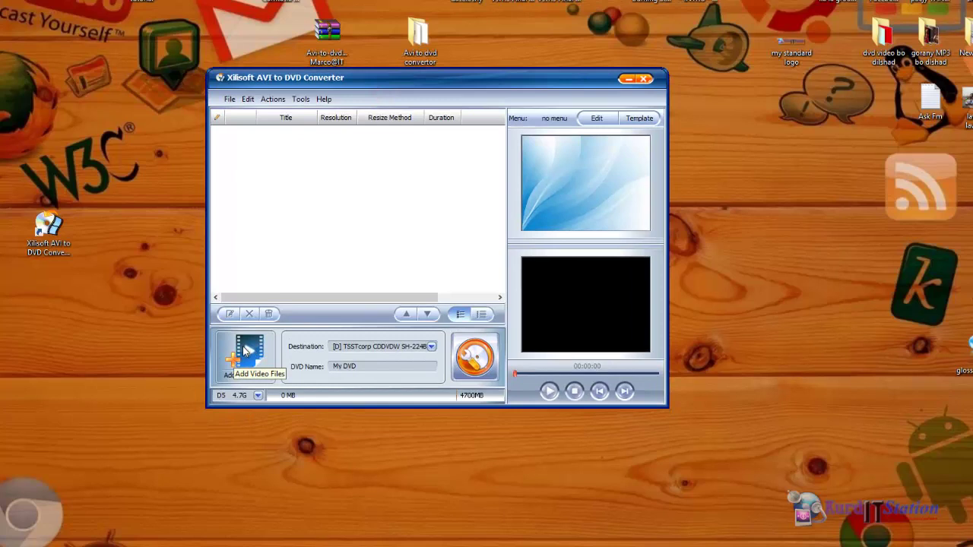
pyautogui.click(240, 360)
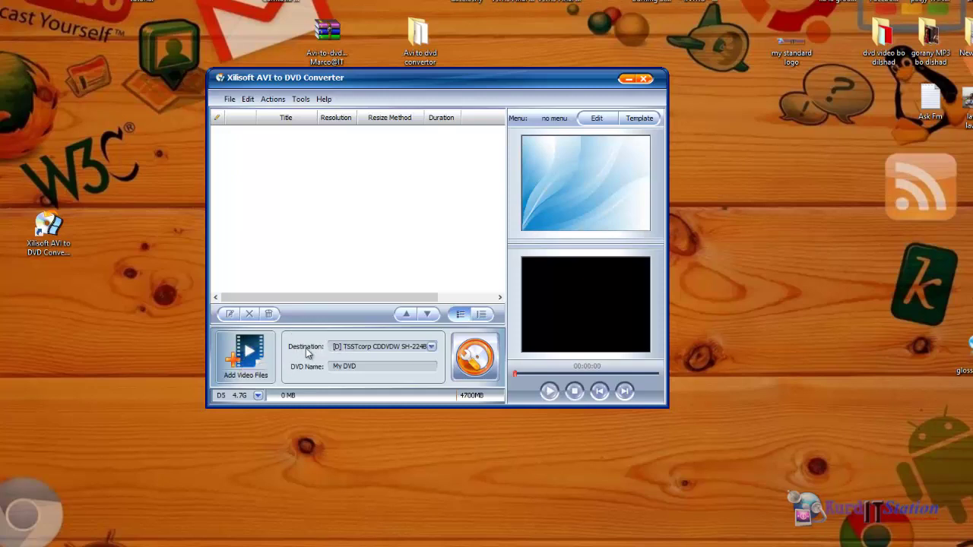
pyautogui.click(431, 346)
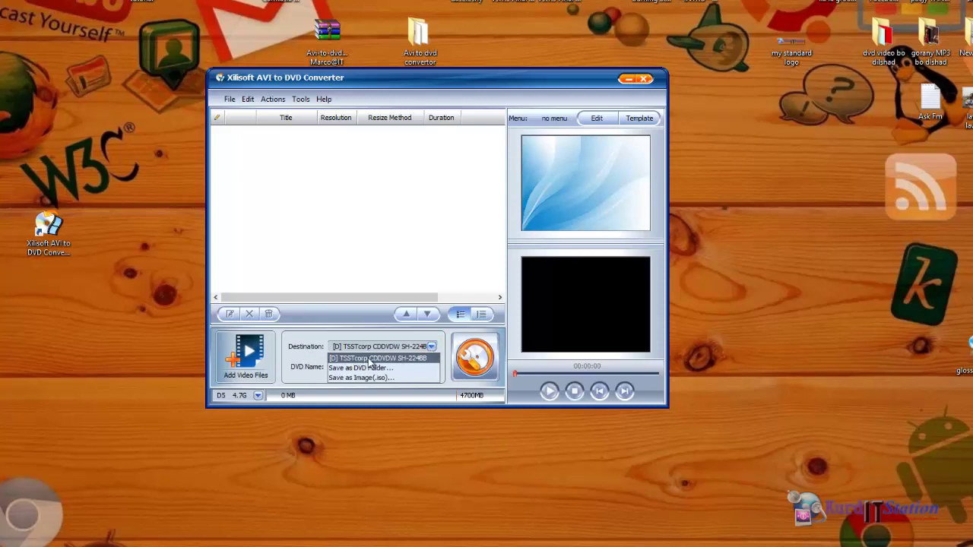
pyautogui.click(431, 347)
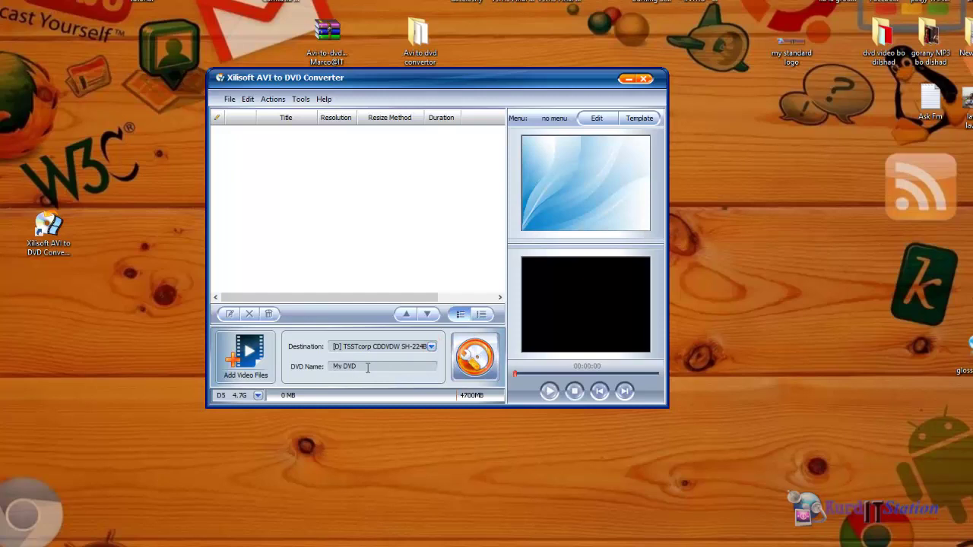
pyautogui.moveTo(357, 366); pyautogui.dragTo(332, 368)
pyautogui.click(357, 367)
pyautogui.click(257, 396)
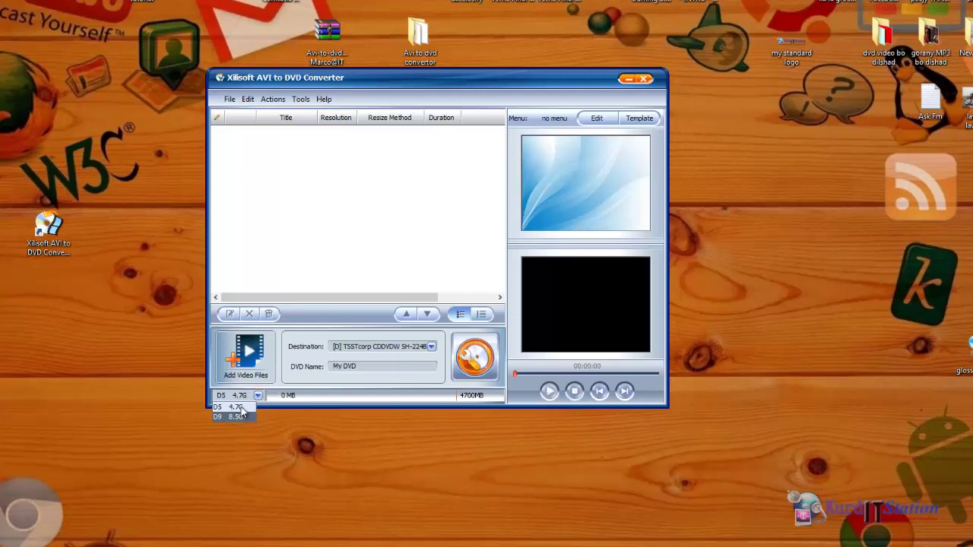
pyautogui.click(232, 407)
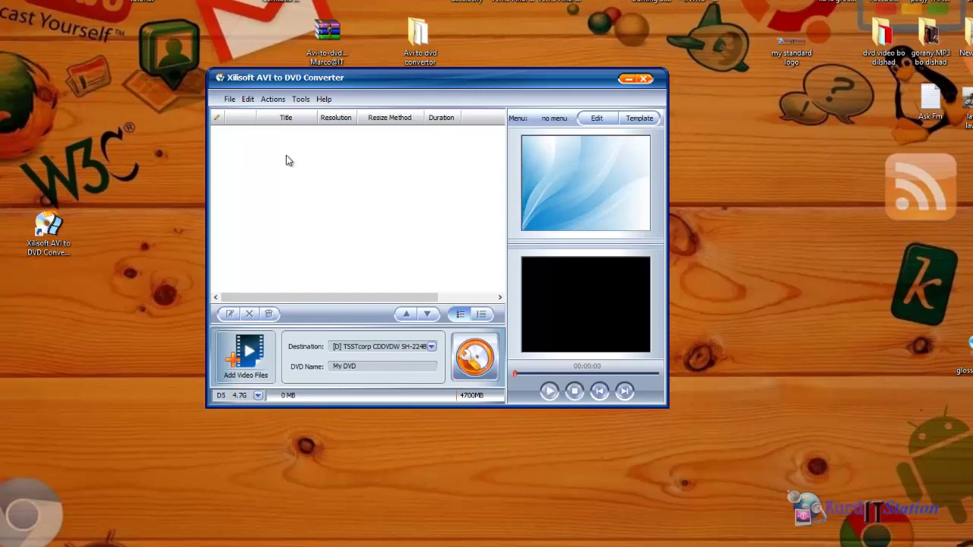
# Start adding video files and browse to the DVD video folder on the desktop
pyautogui.click(245, 354)
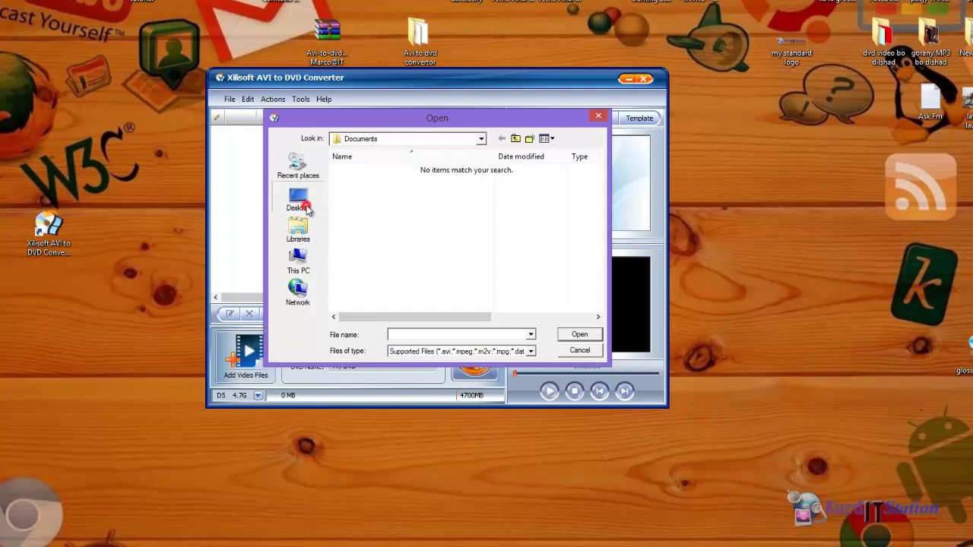
pyautogui.click(304, 206)
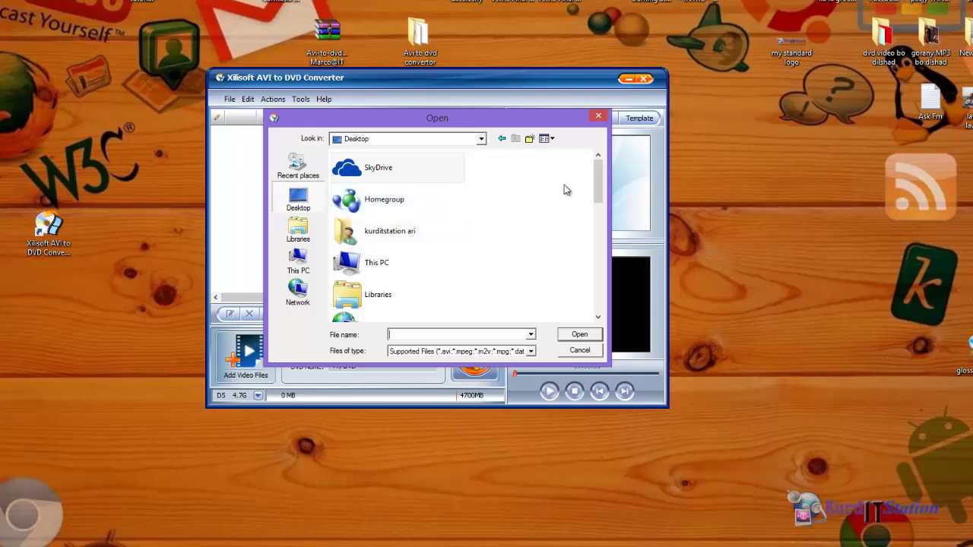
pyautogui.moveTo(595, 181); pyautogui.dragTo(597, 252)
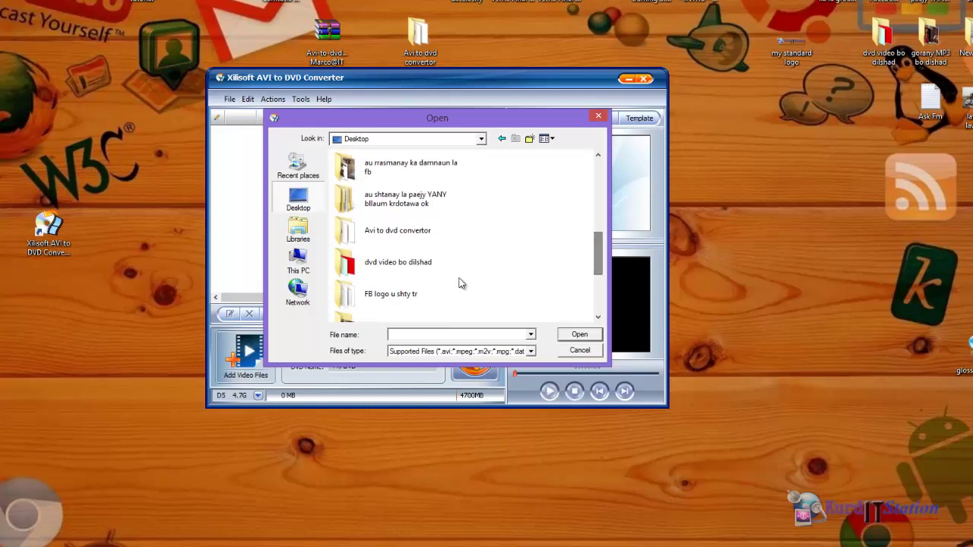
pyautogui.doubleClick(360, 260)
# Add the folder's first four clips, from The Wheels On The Bus through I Hear Thunder Nursery Rhyme, to the conversion list
pyautogui.click(368, 232)
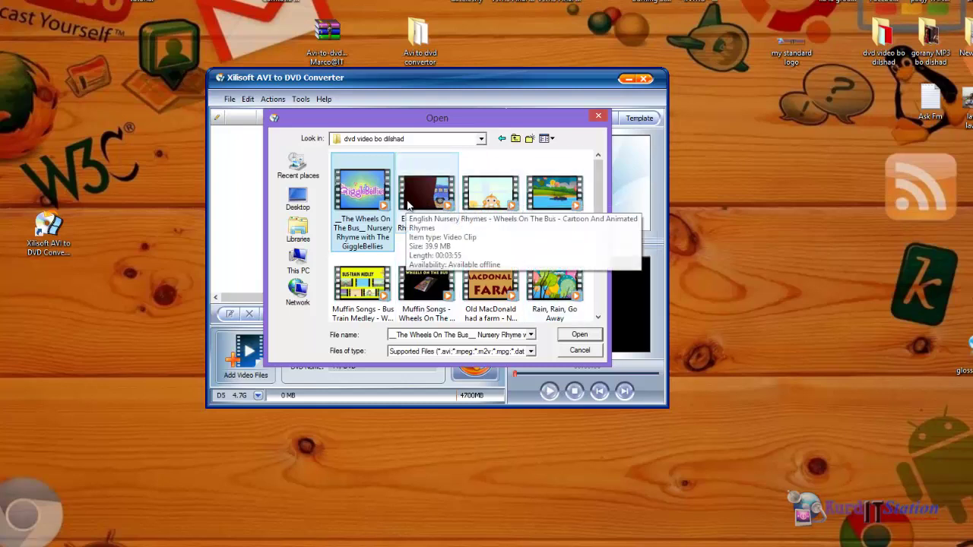
pyautogui.click(451, 204)
pyautogui.press('Left')
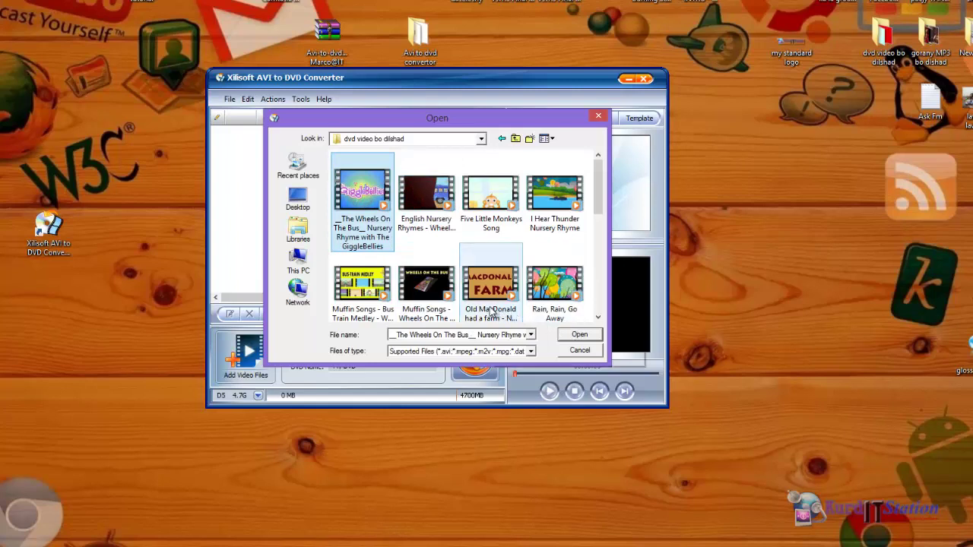
pyautogui.click(418, 205)
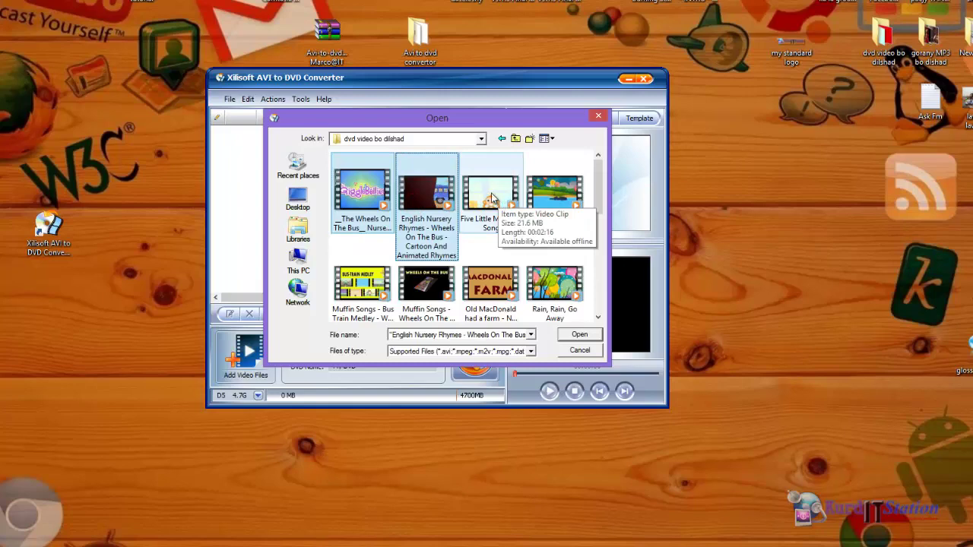
pyautogui.keyDown('ctrl'); pyautogui.click(492, 200); pyautogui.keyUp('ctrl')
pyautogui.keyDown('ctrl'); pyautogui.click(563, 199); pyautogui.keyUp('ctrl')
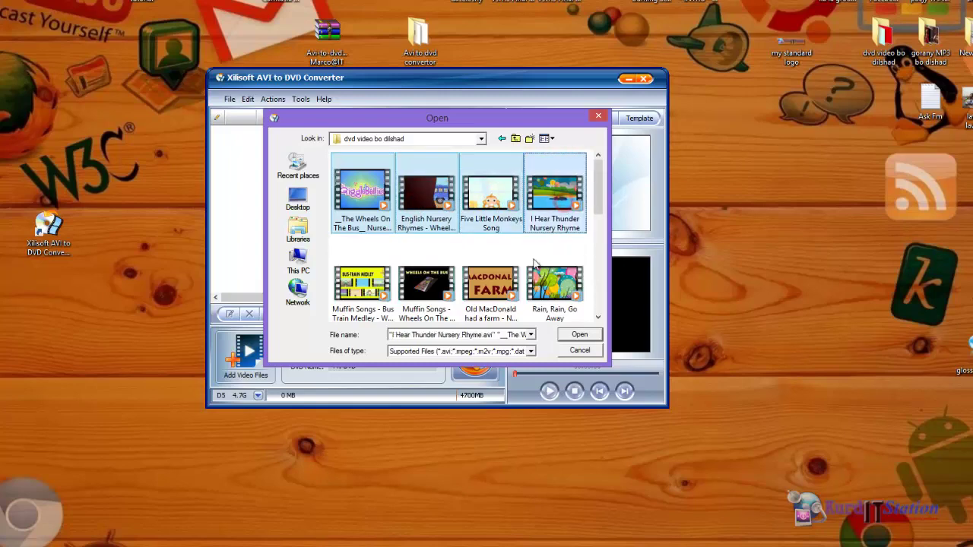
pyautogui.click(577, 336)
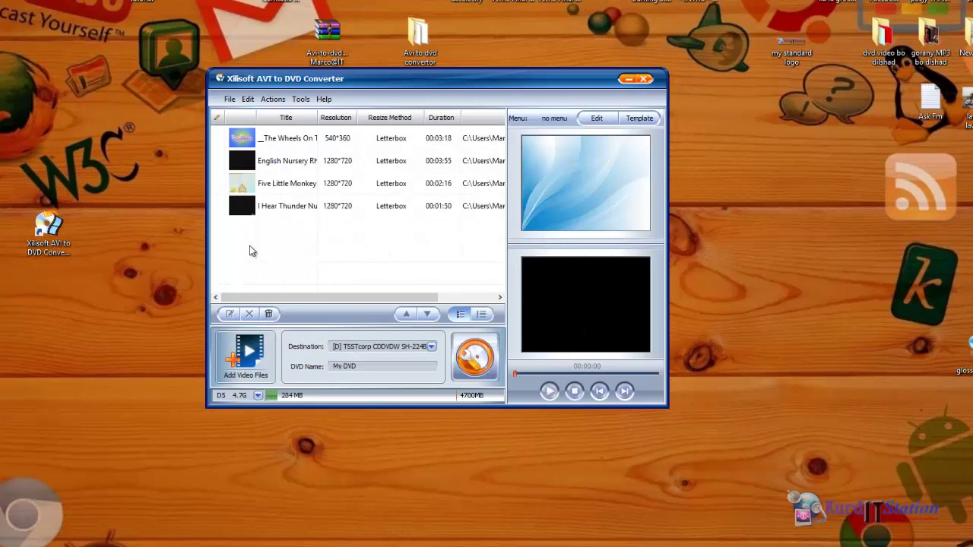
pyautogui.click(257, 213)
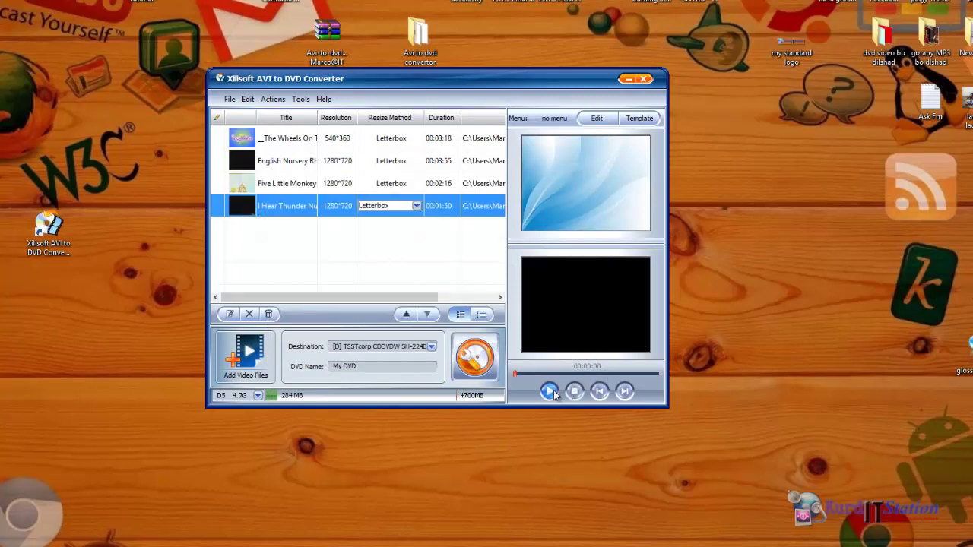
pyautogui.click(266, 235)
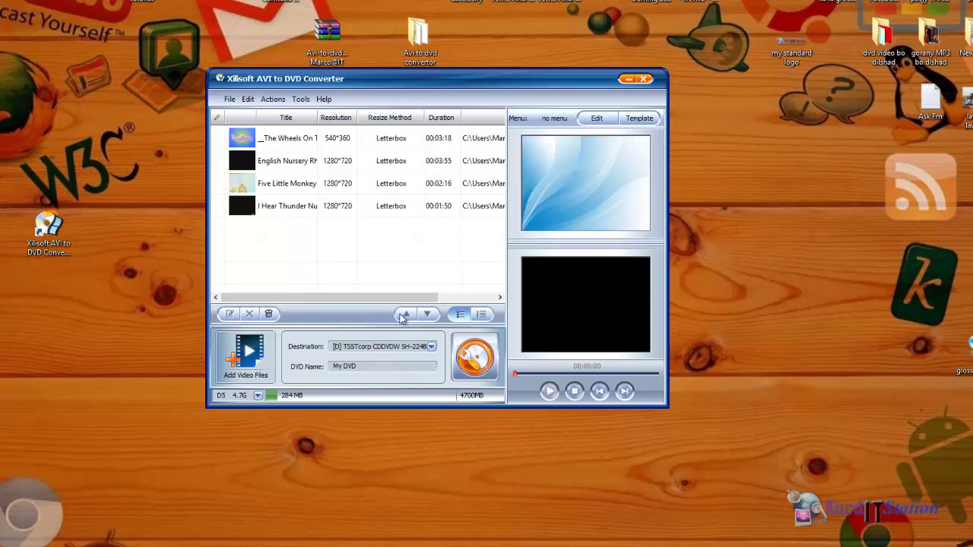
# Open the DVD menu for editing and apply the all saint's day template
pyautogui.click(598, 119)
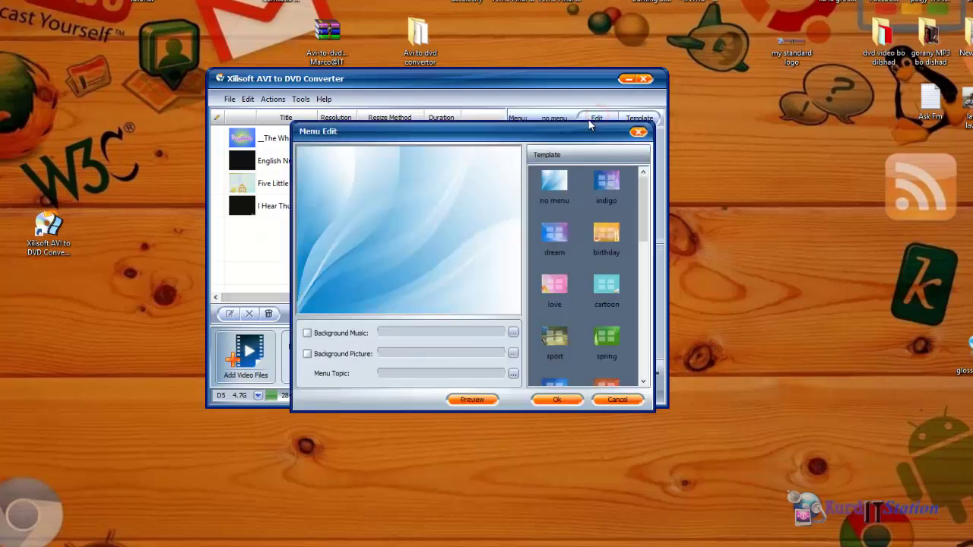
pyautogui.moveTo(641, 209); pyautogui.dragTo(649, 271)
pyautogui.click(606, 222)
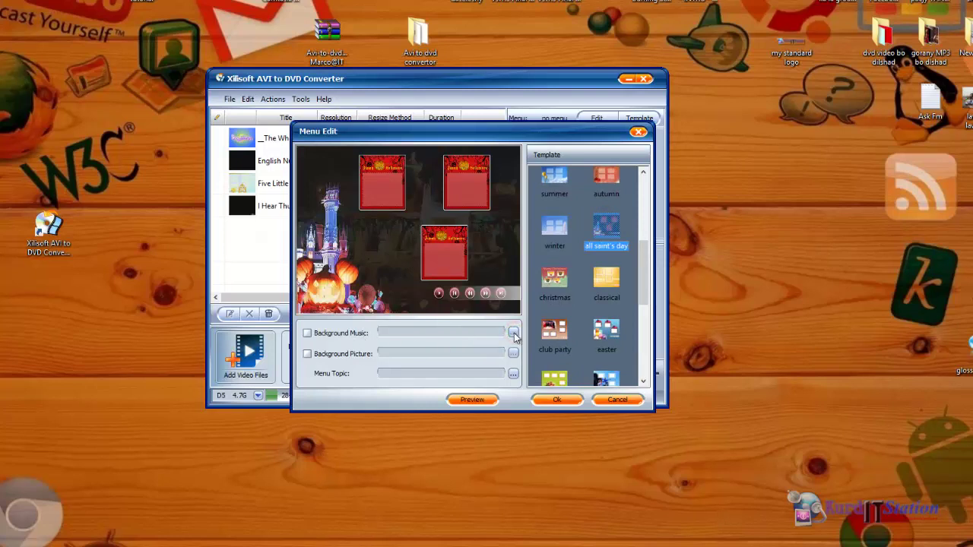
pyautogui.click(307, 334)
pyautogui.click(514, 334)
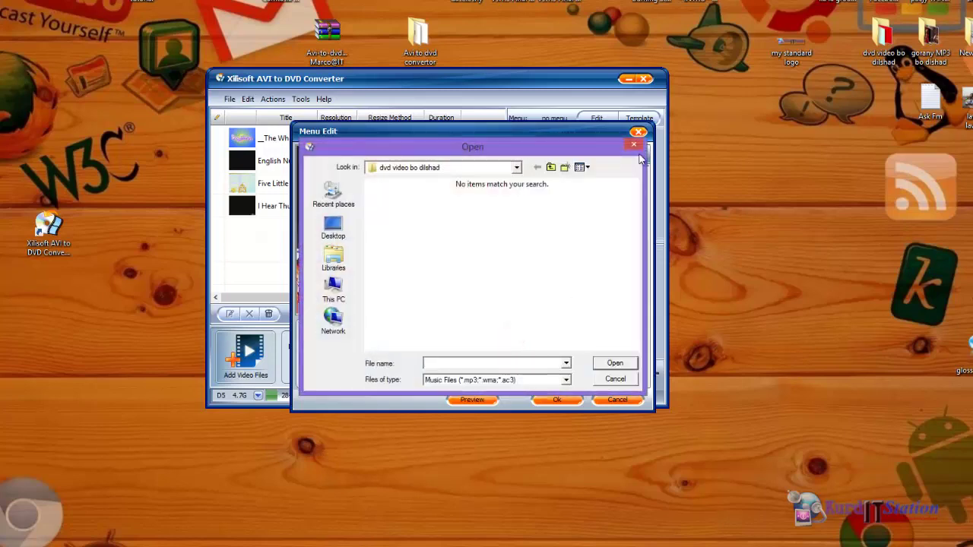
pyautogui.click(641, 133)
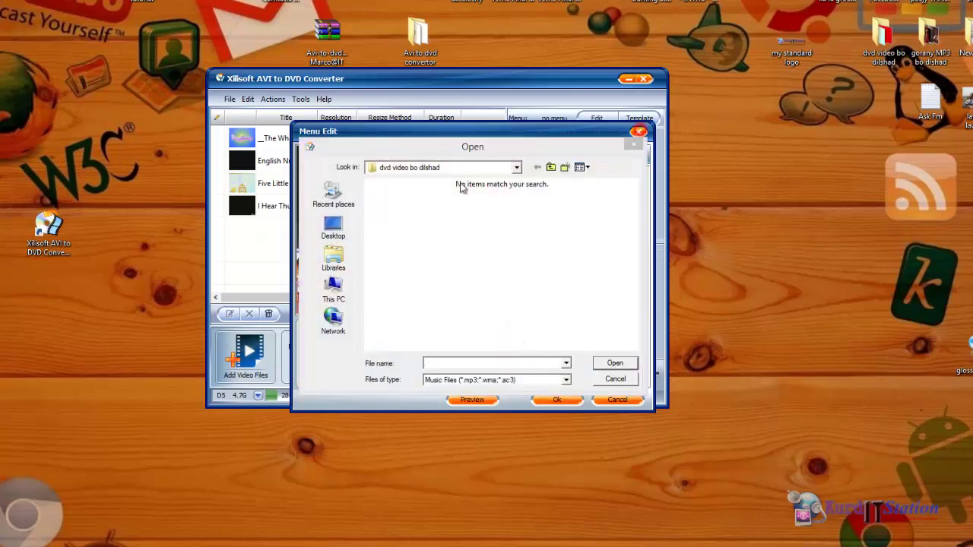
pyautogui.click(616, 380)
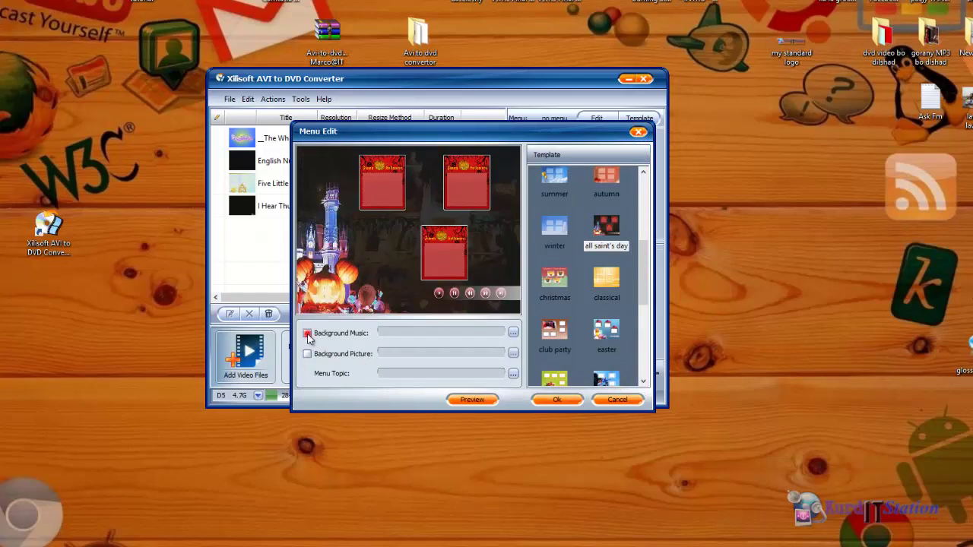
pyautogui.click(307, 334)
# Try a JPEG image from the desktop as the DVD menu's background picture, and disable the background picture option again
pyautogui.click(307, 354)
pyautogui.click(514, 354)
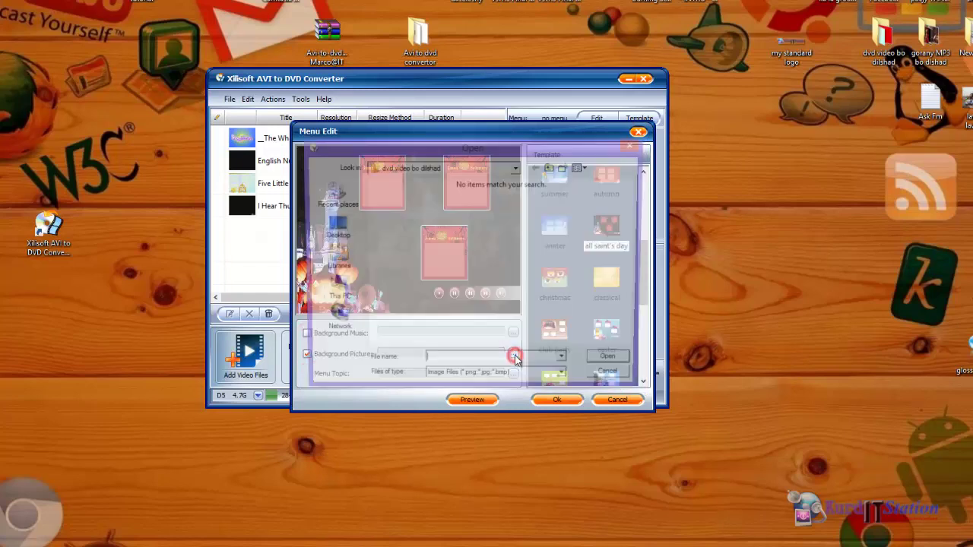
pyautogui.click(334, 226)
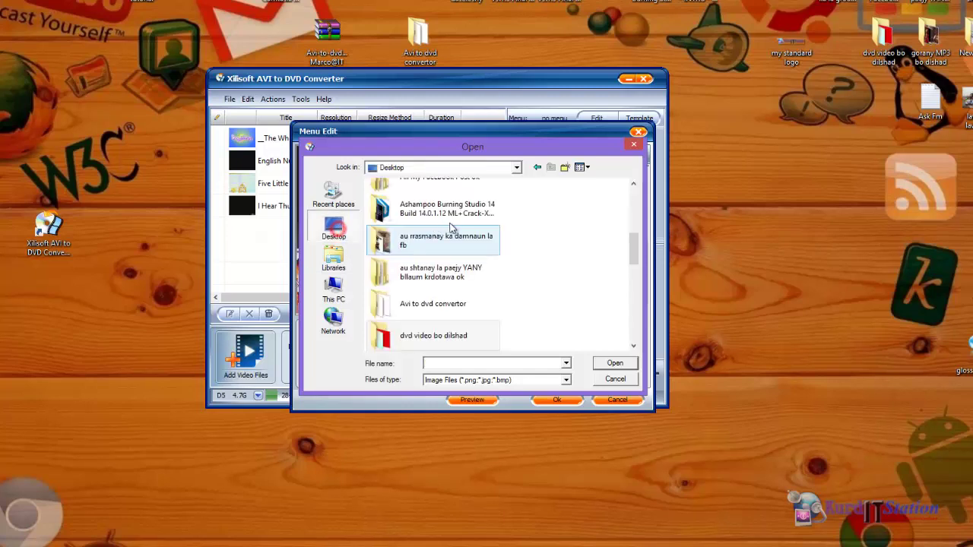
pyautogui.moveTo(632, 241); pyautogui.dragTo(641, 310)
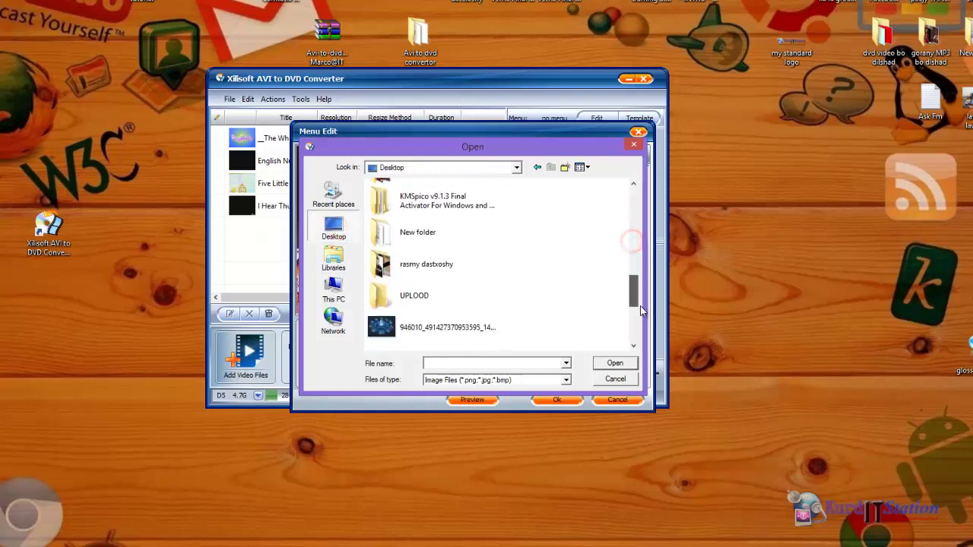
pyautogui.click(403, 228)
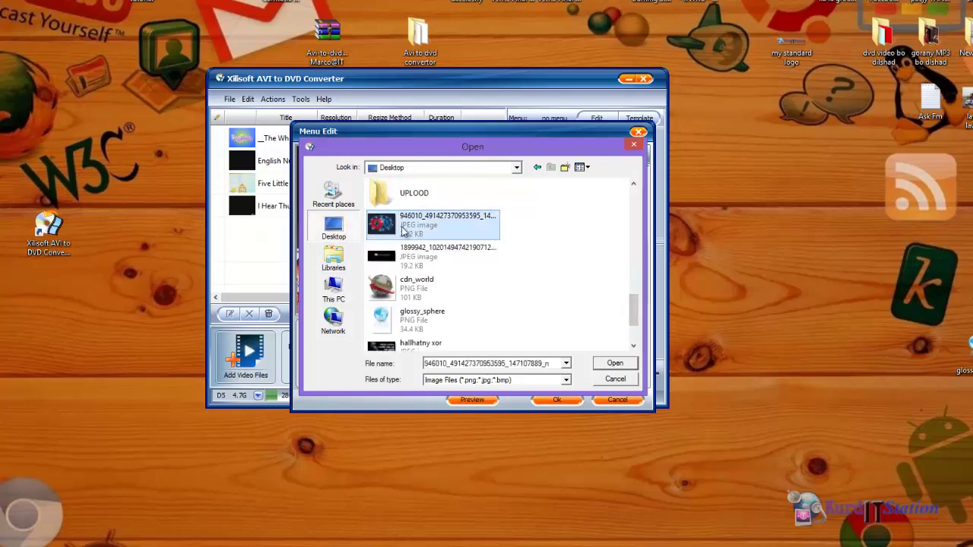
pyautogui.click(612, 363)
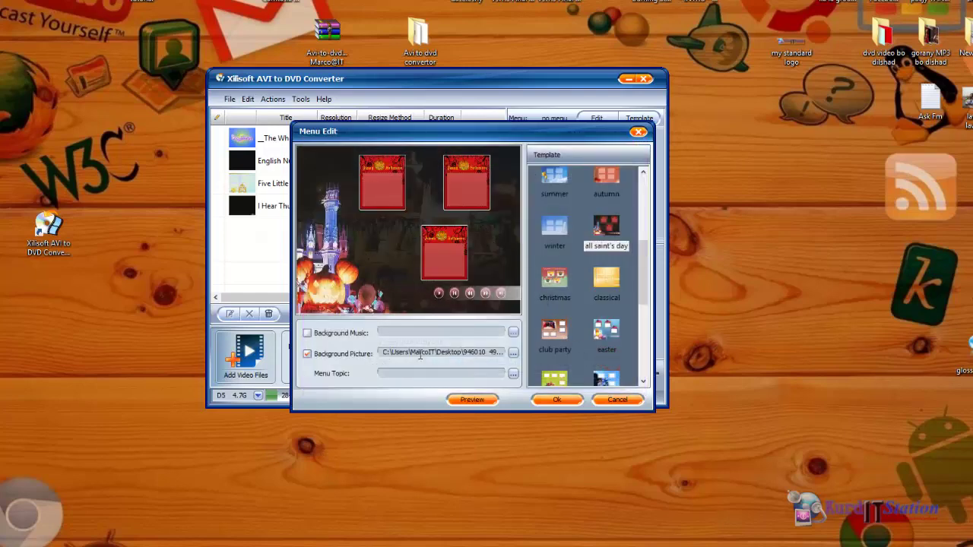
pyautogui.click(307, 353)
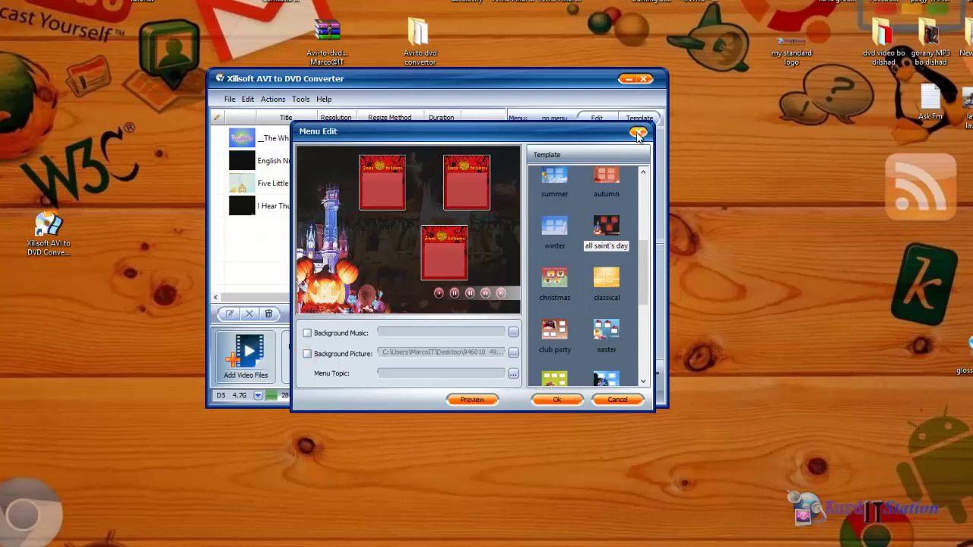
# Accept the menu edits and switch the DVD menu to the christmas template
pyautogui.click(555, 400)
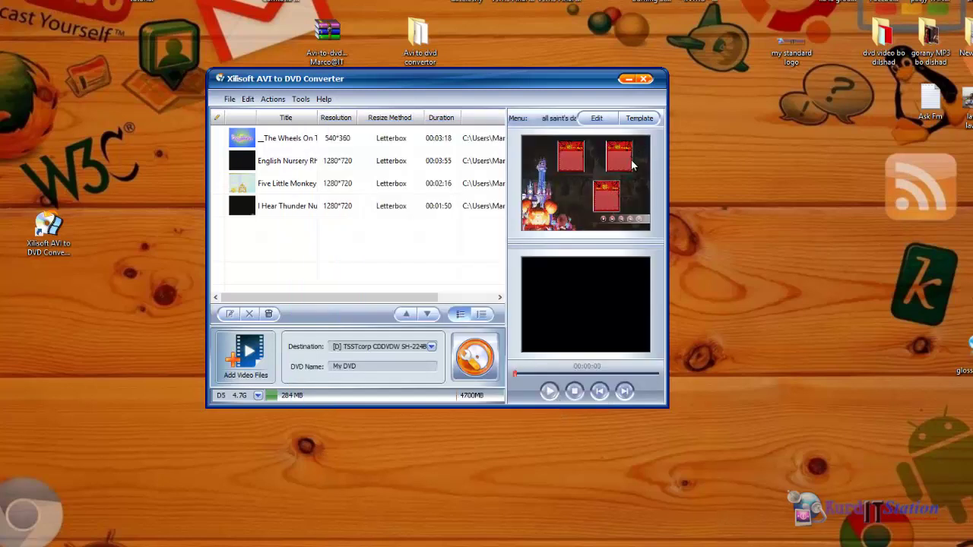
pyautogui.click(639, 119)
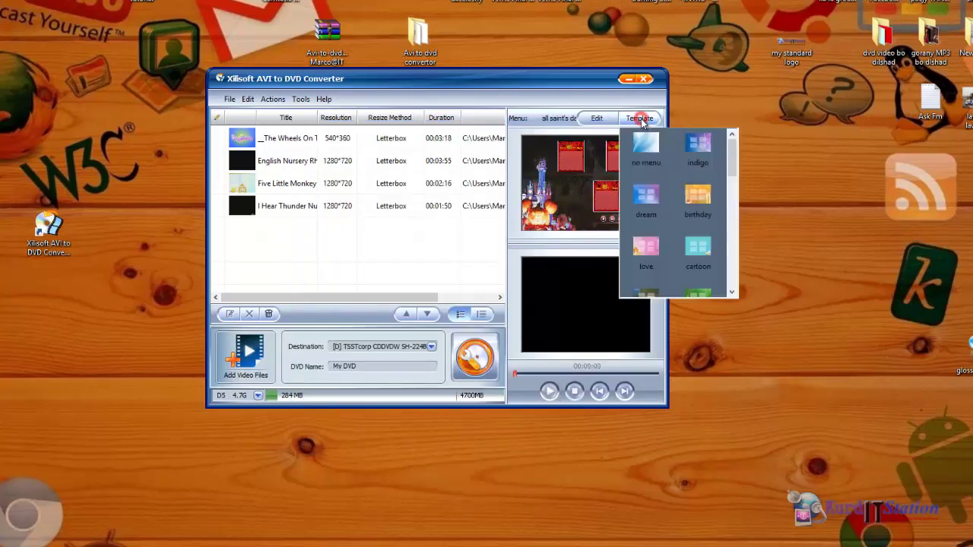
pyautogui.moveTo(730, 157); pyautogui.dragTo(734, 211)
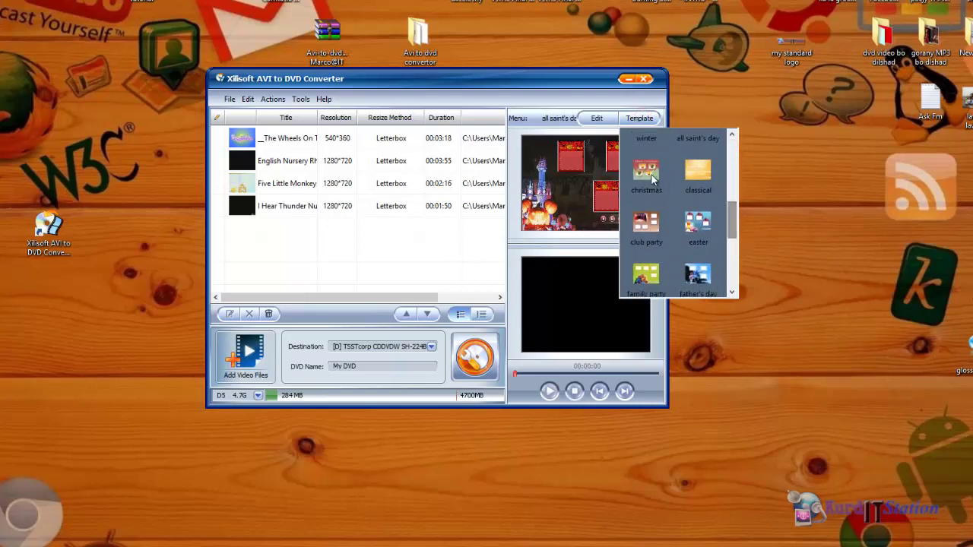
pyautogui.click(646, 211)
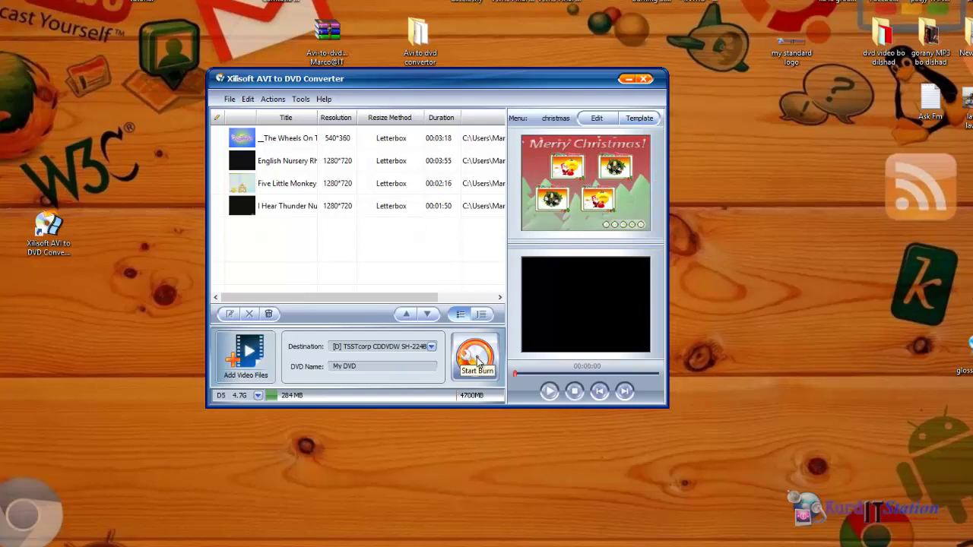
# Try the Full Screen resize method on the I Hear Thunder clip and set it back to Letterbox
pyautogui.click(281, 206)
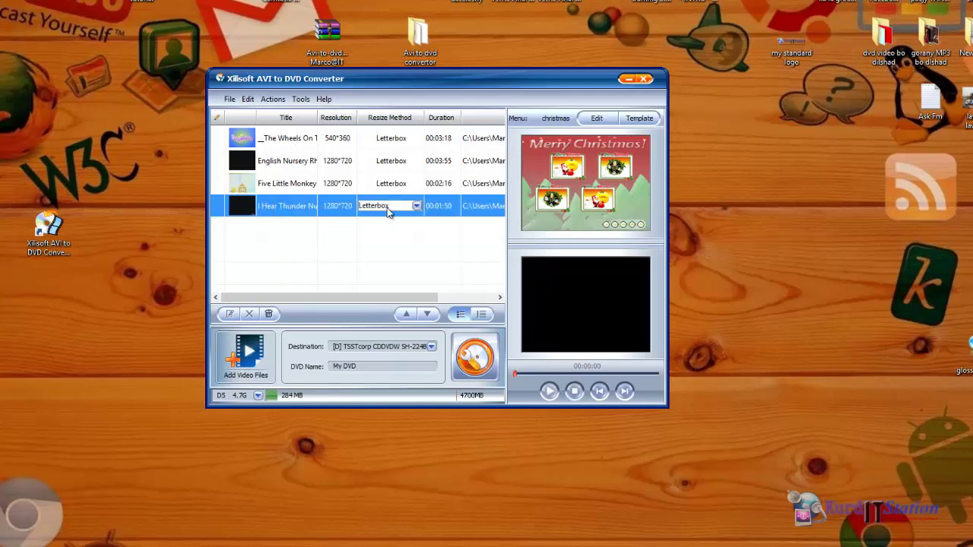
pyautogui.click(417, 205)
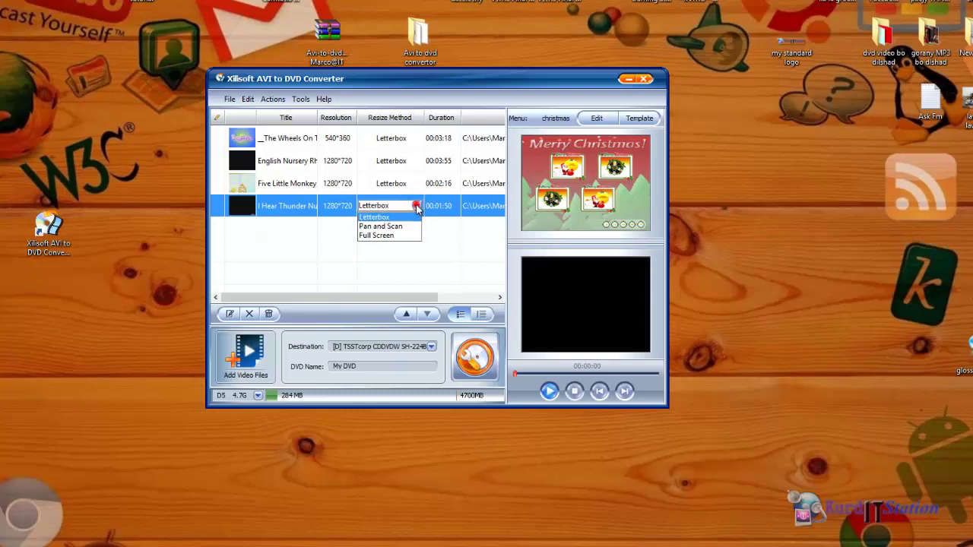
pyautogui.click(415, 207)
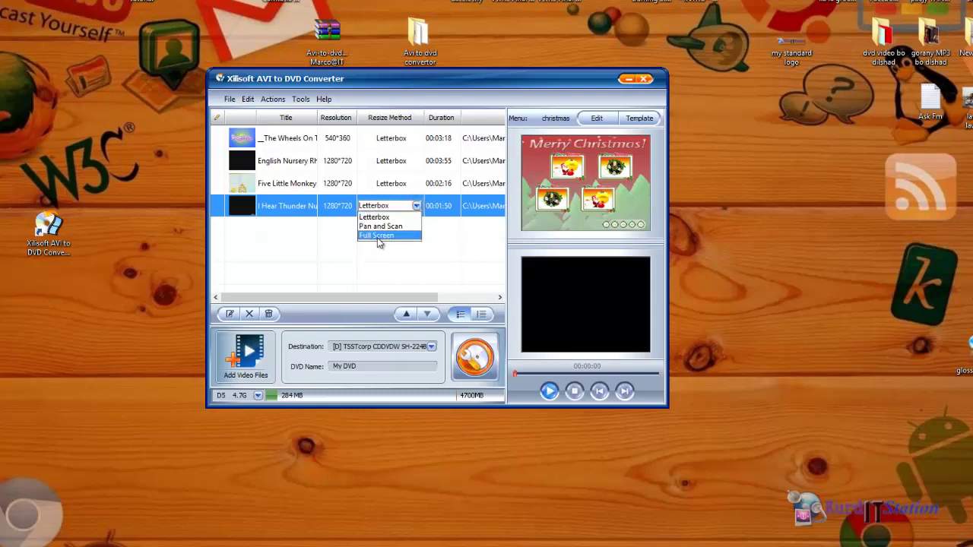
pyautogui.click(378, 235)
pyautogui.click(416, 206)
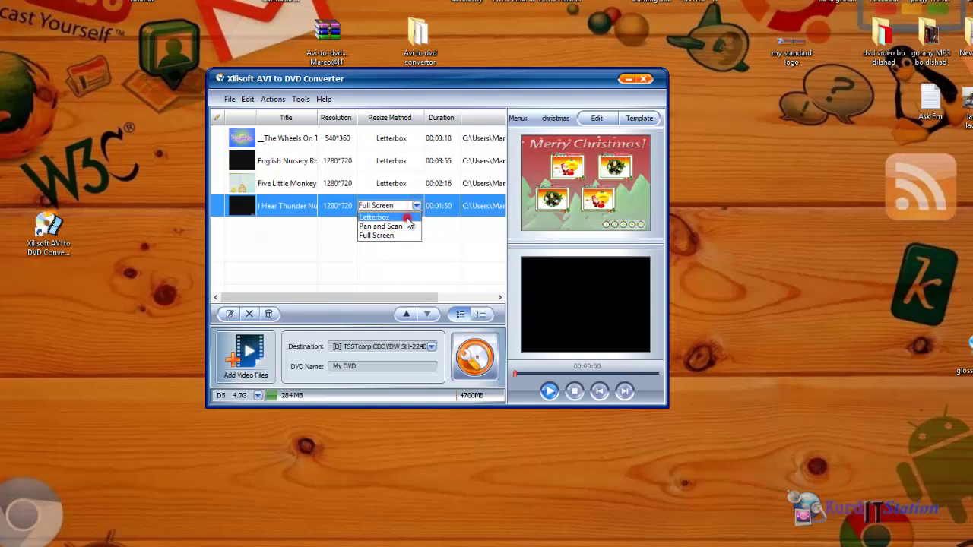
pyautogui.click(377, 218)
pyautogui.click(322, 241)
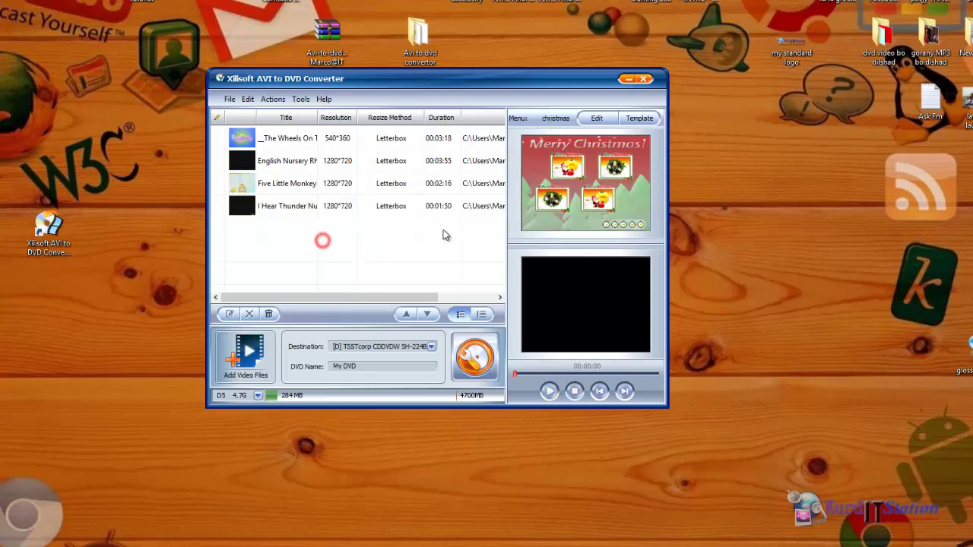
# Try to start burning the DVD to the D drive and cancel the disc check
pyautogui.click(476, 360)
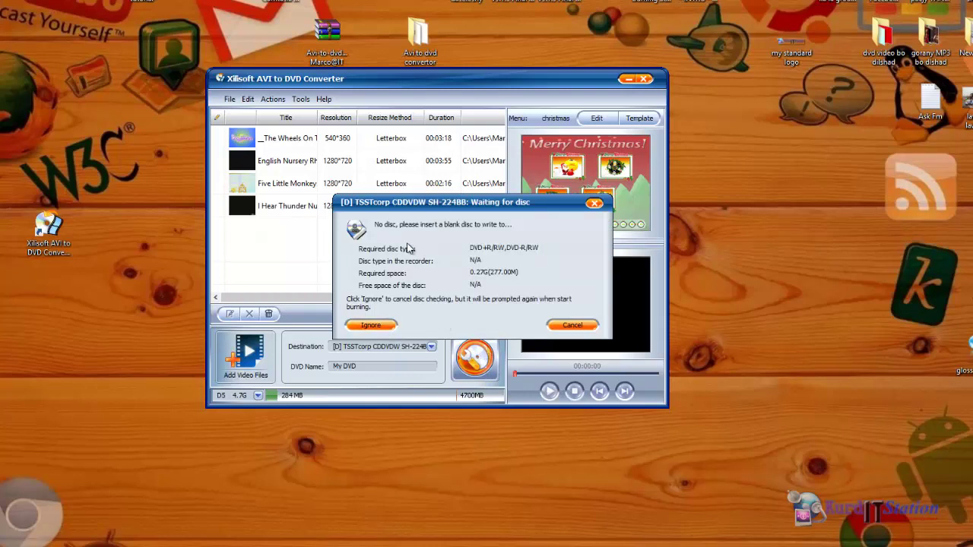
pyautogui.click(595, 204)
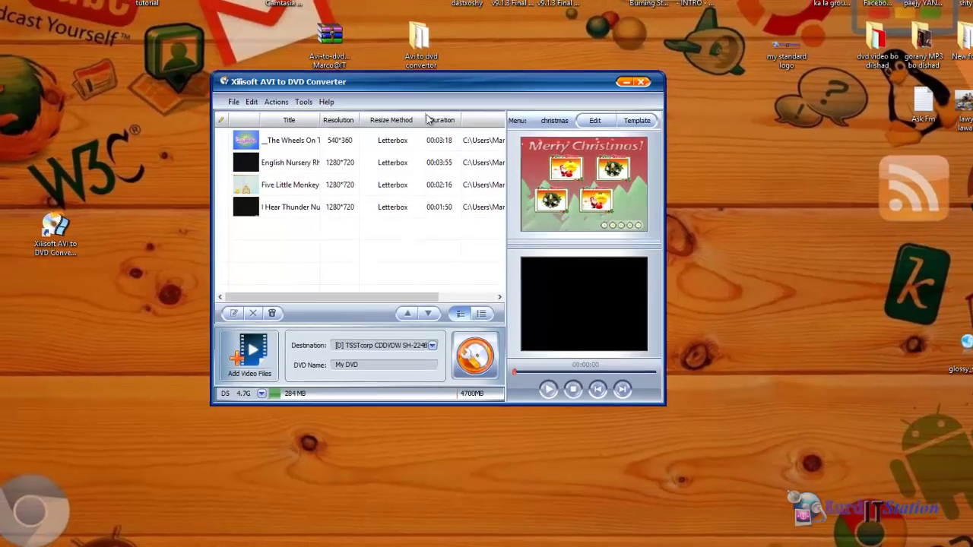
# Reposition the converter window, view the christmas menu in the menu editor, and close the editor without changes
pyautogui.moveTo(418, 78); pyautogui.dragTo(415, 111)
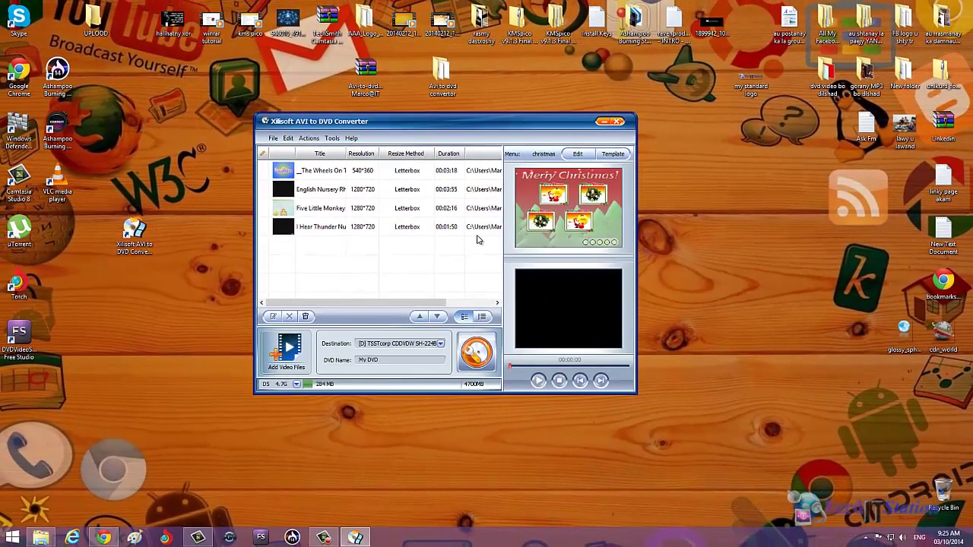
pyautogui.click(577, 154)
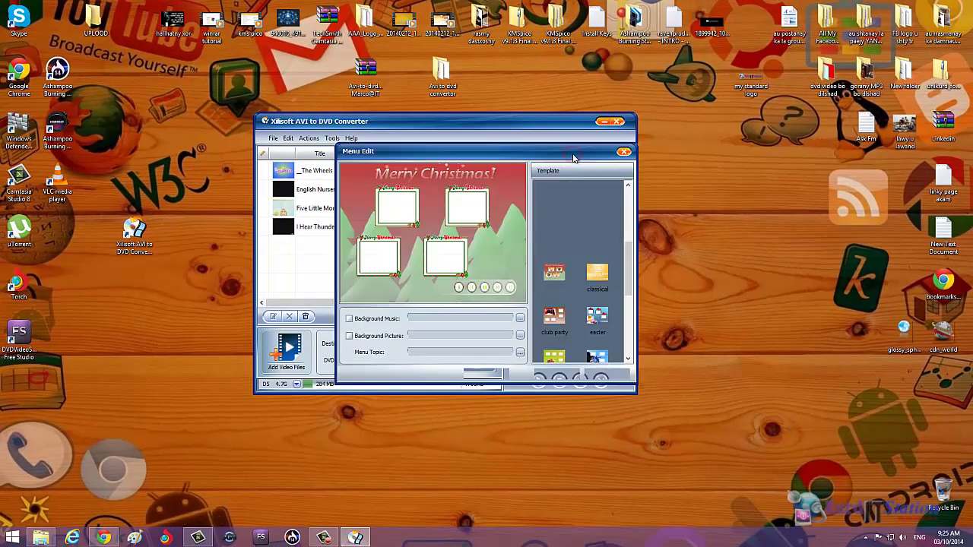
pyautogui.click(622, 152)
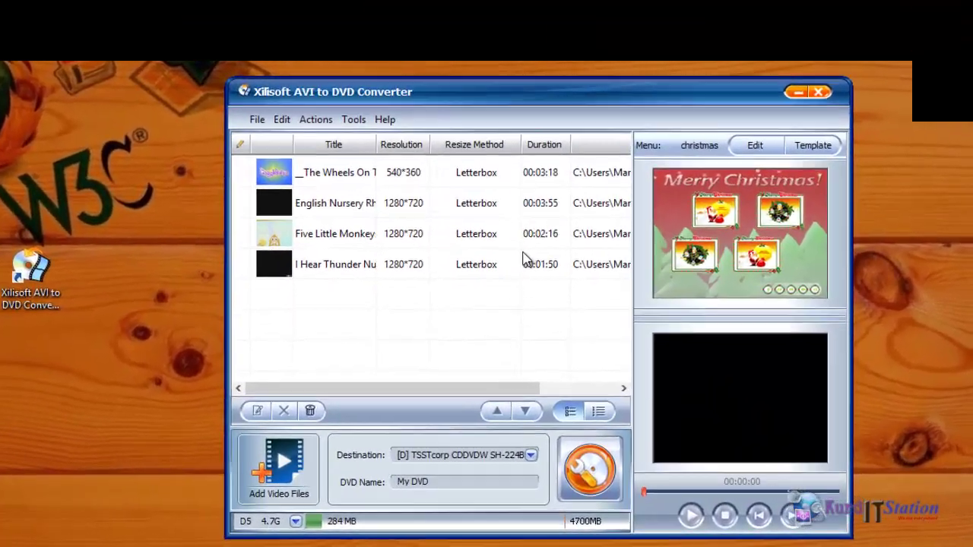